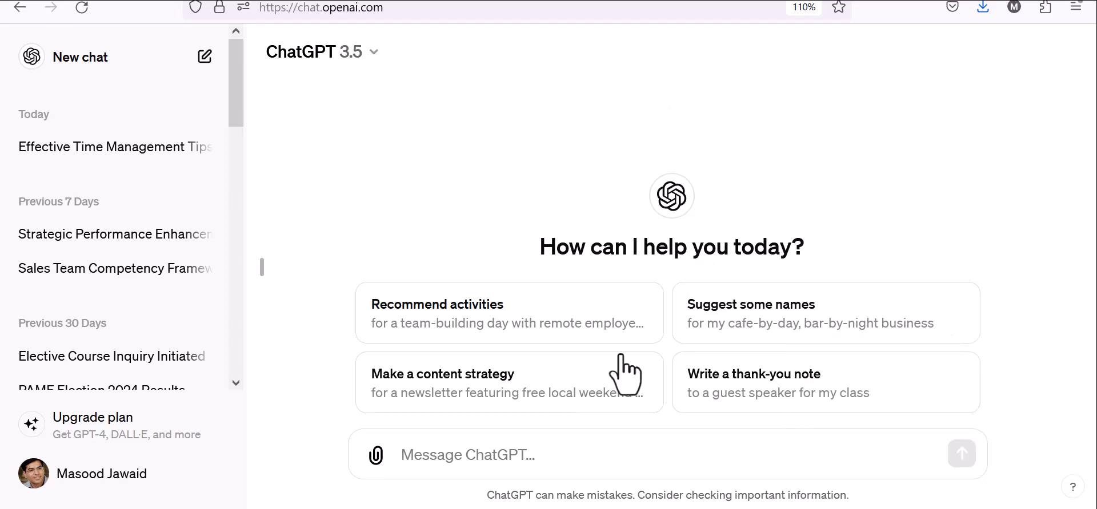
{"action": "left_click", "coordinate": [527, 463]}
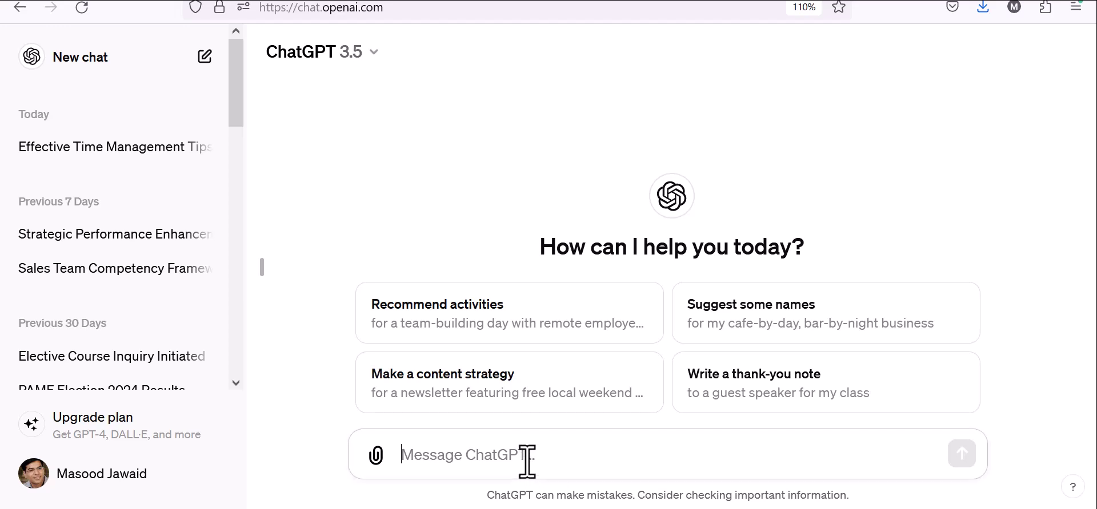
{"action": "type", "text": "create "}
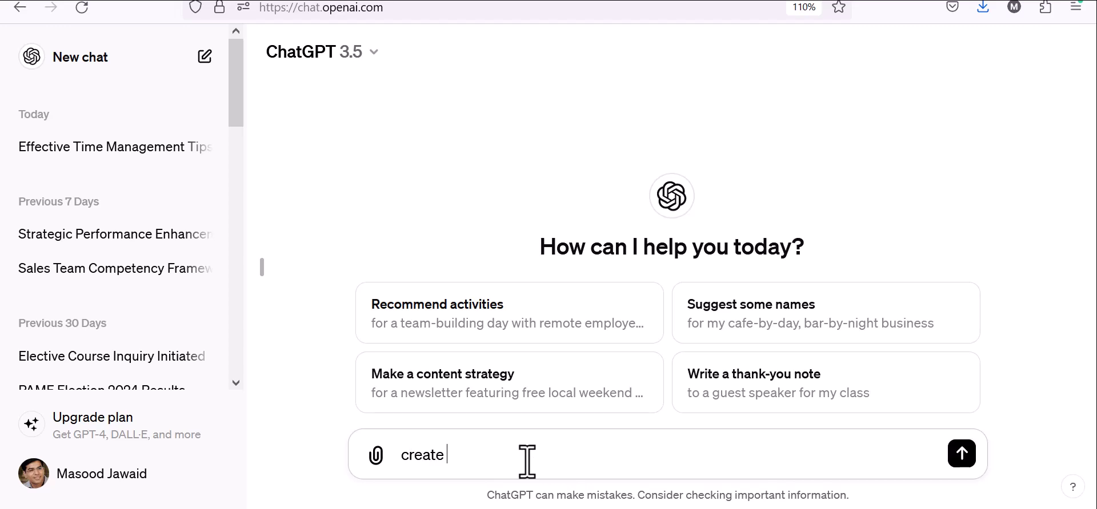
{"action": "type", "text": "a powertpoint"}
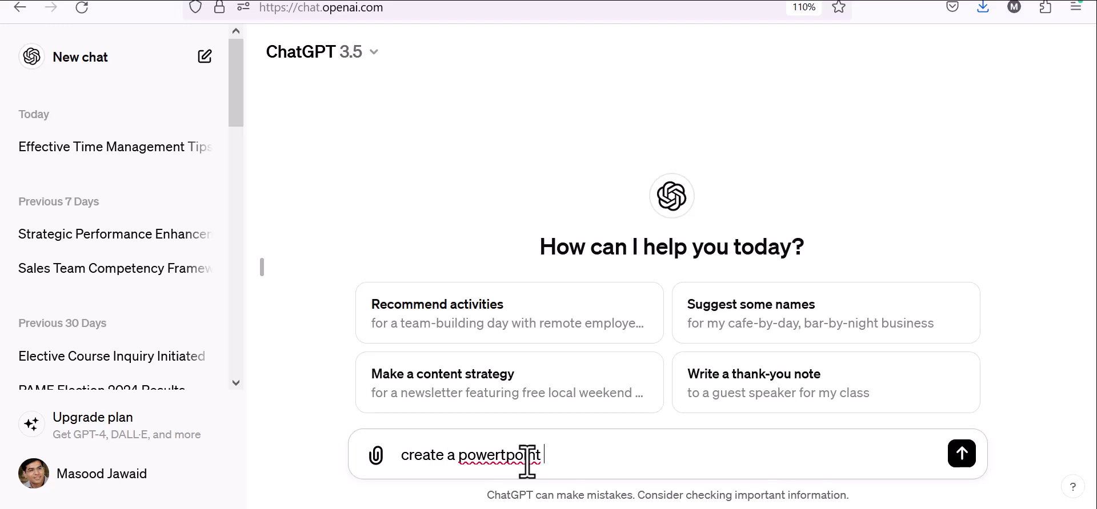
{"action": "type", "text": " for AI in e"}
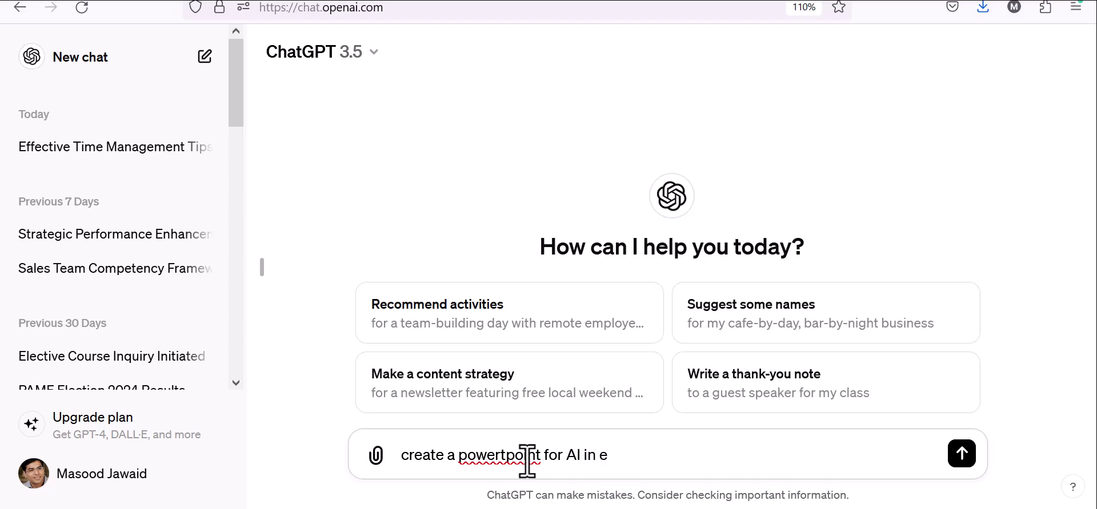
{"action": "key", "text": "Return"}
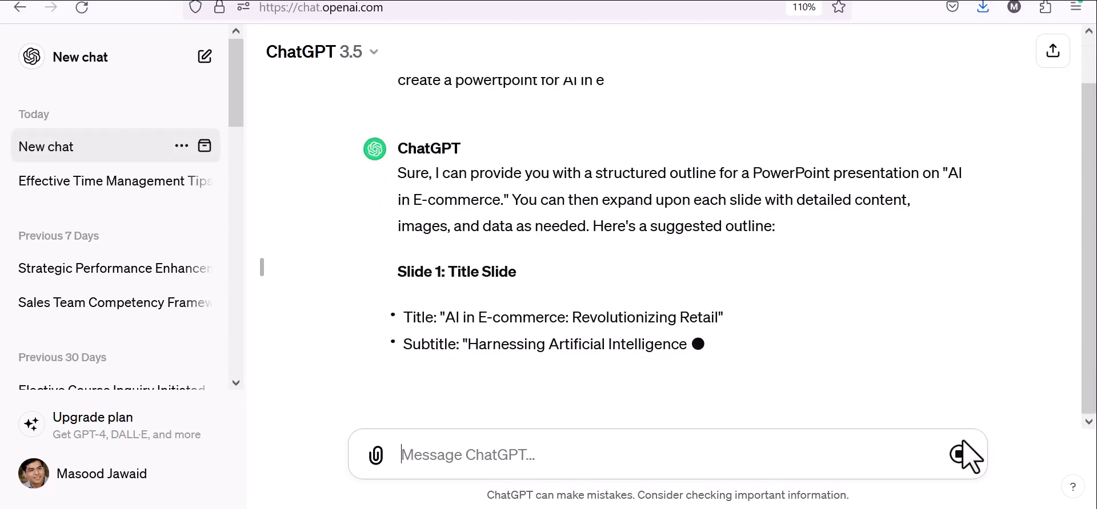
{"action": "left_click", "coordinate": [959, 456]}
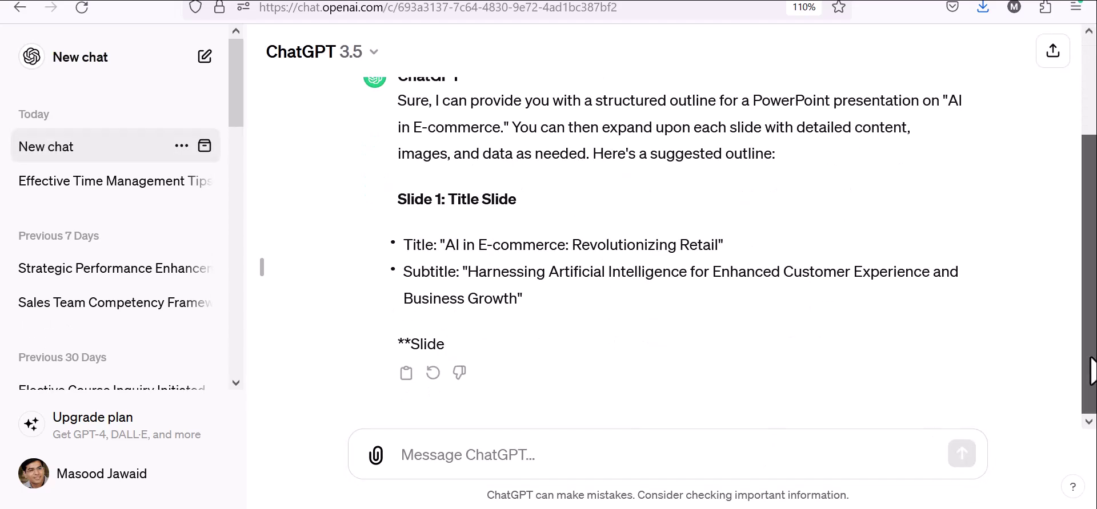
Step: Submit the prompt "Create a 10 slides PowerPoint on 'AI in Education'"
{"action": "left_click", "coordinate": [612, 458]}
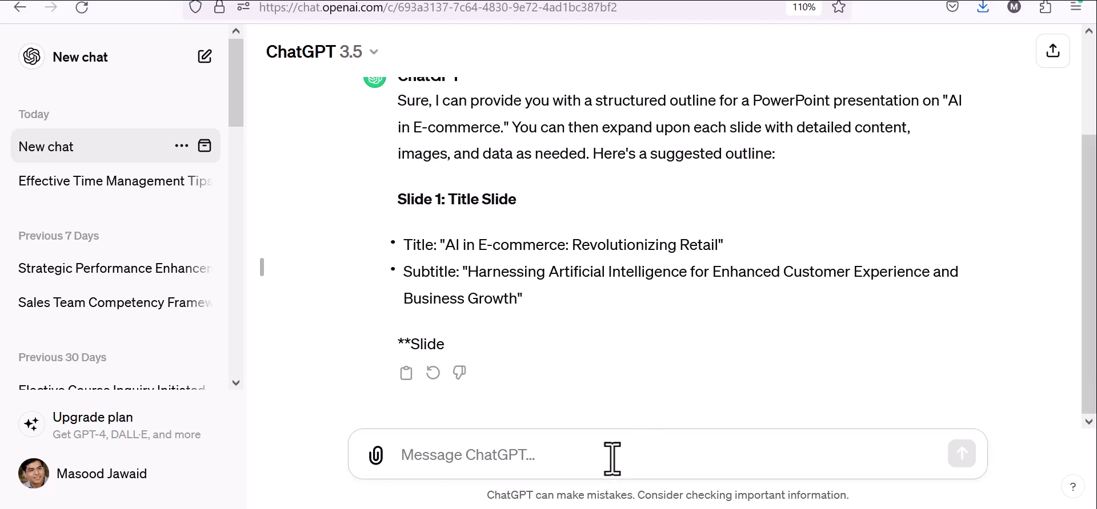
{"action": "type", "text": "Create a "}
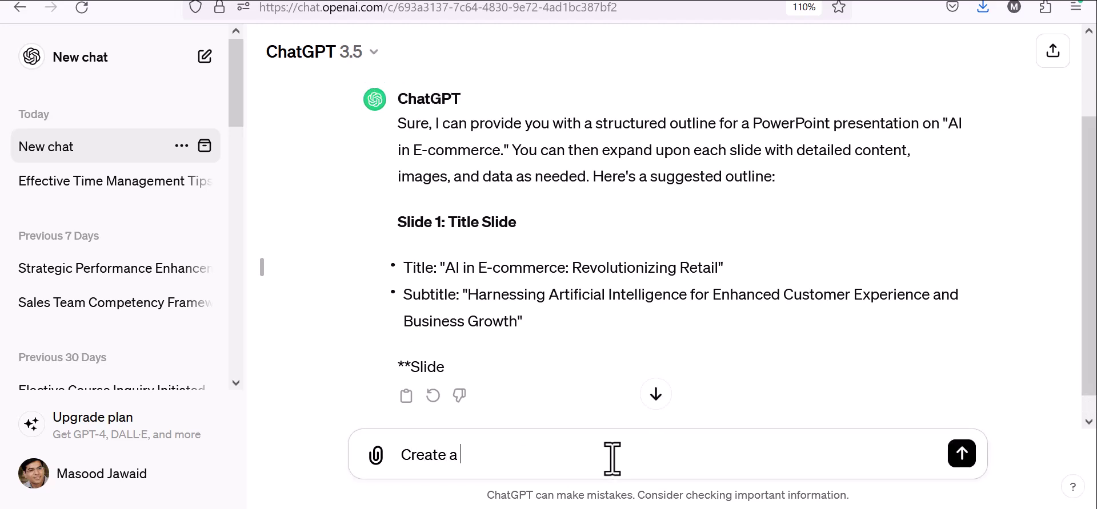
{"action": "type", "text": "10 slides Powert"}
{"action": "key", "text": "BackSpace"}
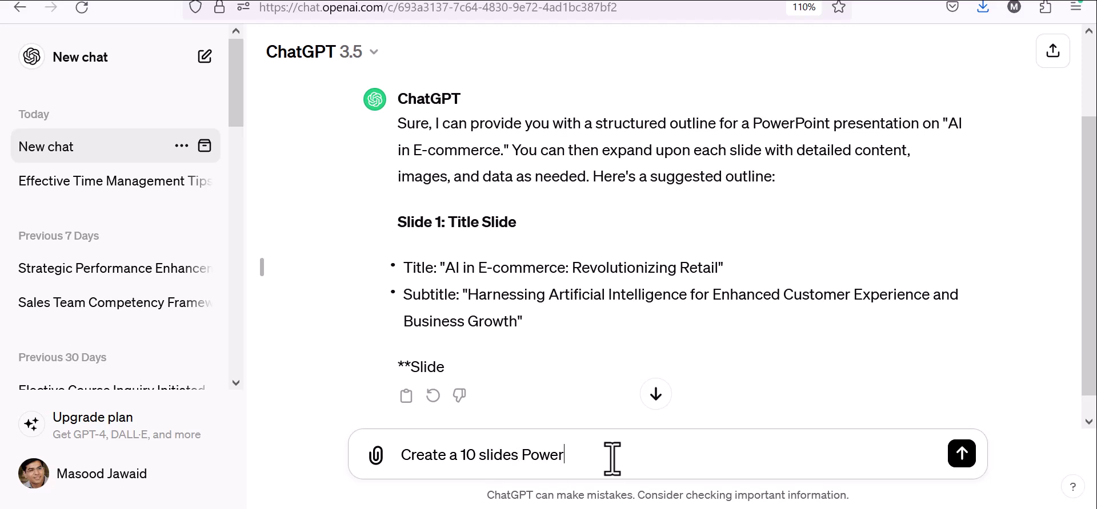
{"action": "type", "text": "Point on 'AI in E"}
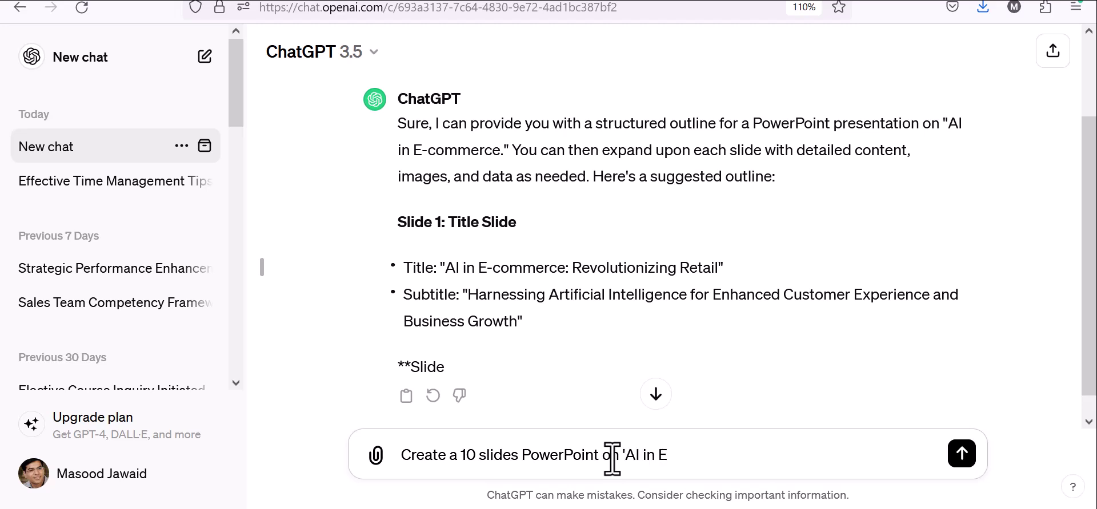
{"action": "type", "text": "ducation'"}
{"action": "key", "text": "Return"}
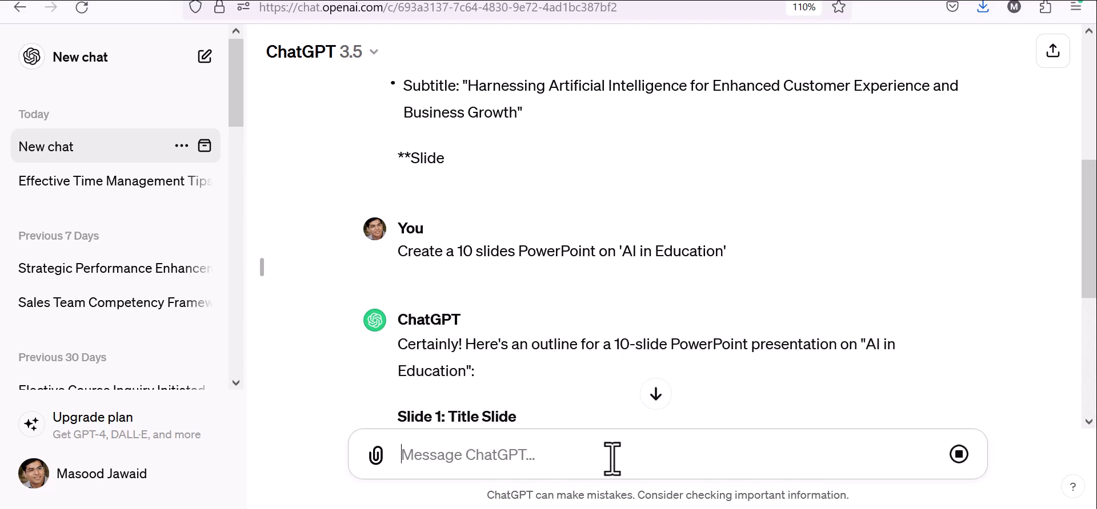
Step: Copy the generated 10-slide outline and paste it into the blank Word document AI in Education Transforming Learning
{"action": "left_click", "coordinate": [656, 394]}
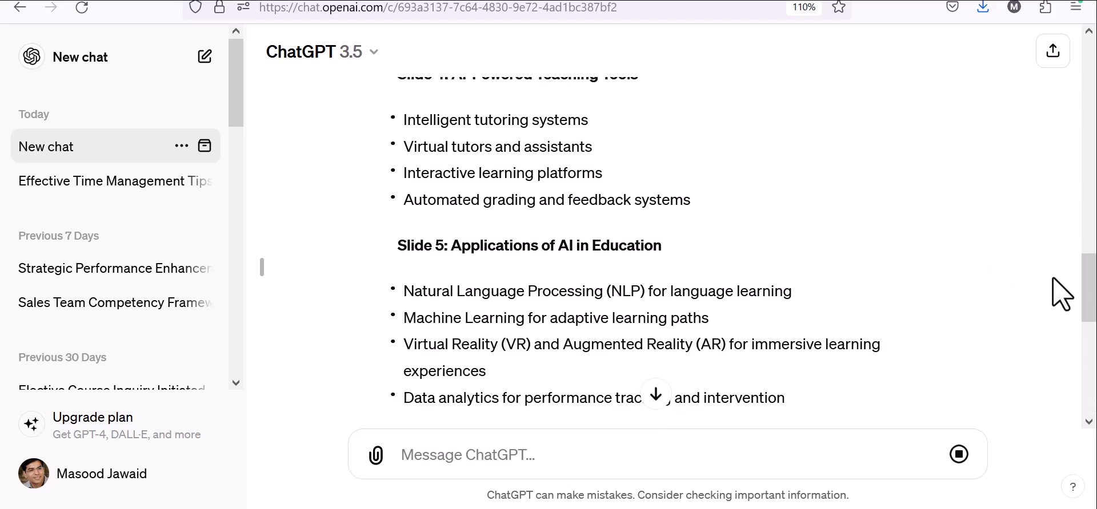
{"action": "left_click_drag", "start_coordinate": [1091, 303], "coordinate": [1092, 190]}
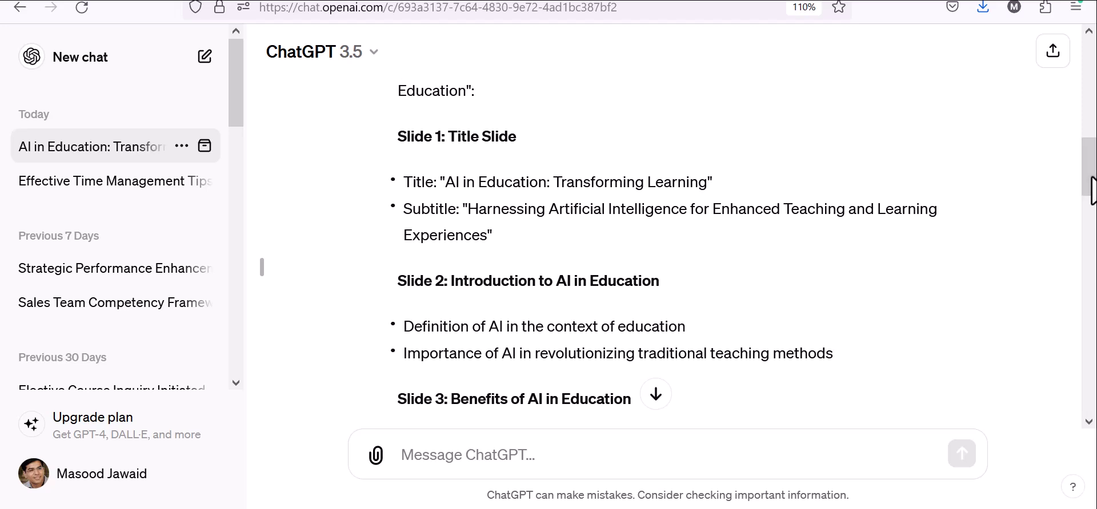
{"action": "mouse_move", "coordinate": [1092, 191]}
{"action": "left_mouse_down"}
{"action": "mouse_move", "coordinate": [1093, 167]}
{"action": "mouse_move", "coordinate": [1093, 195]}
{"action": "left_mouse_up"}
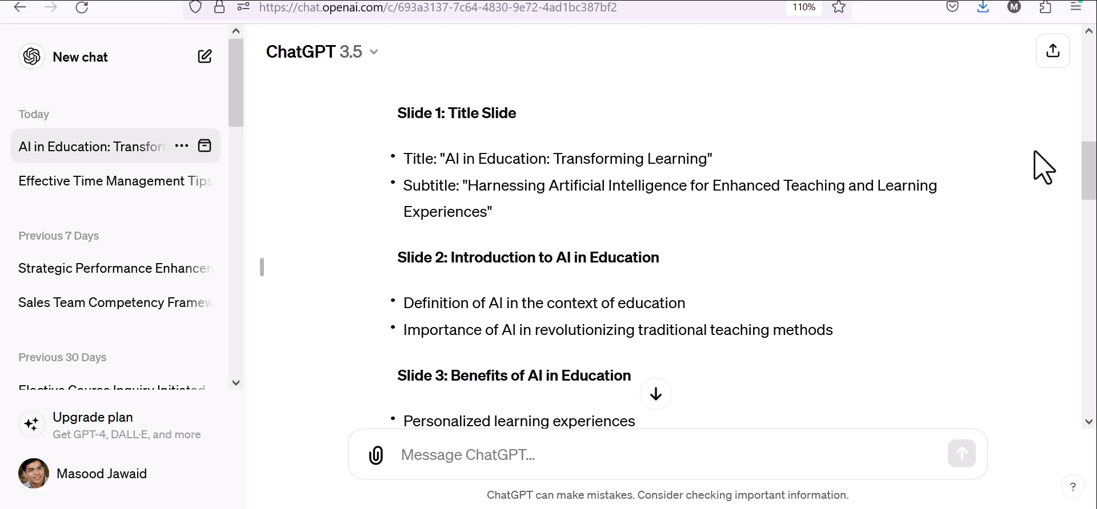
{"action": "left_click_drag", "start_coordinate": [1090, 172], "coordinate": [1093, 244]}
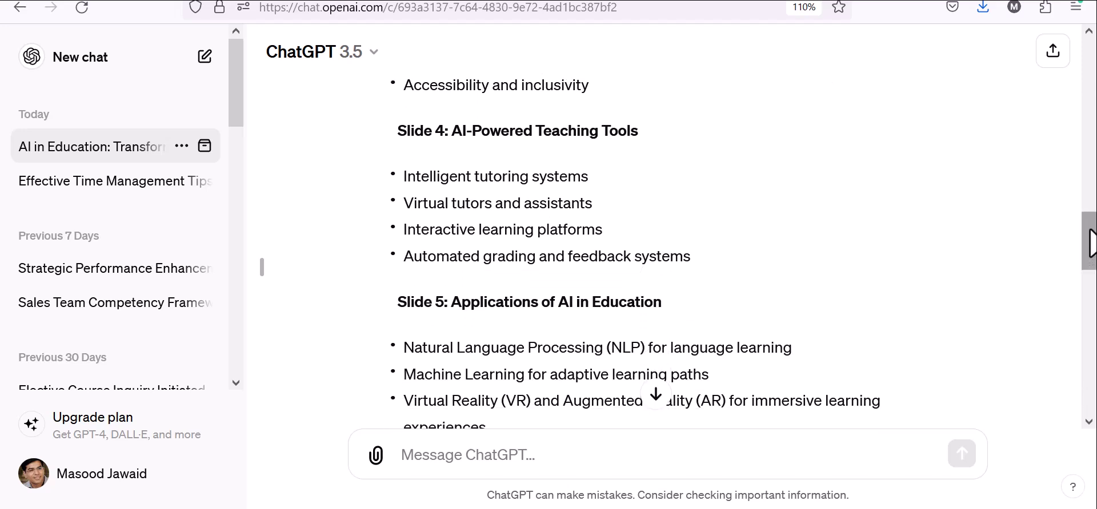
{"action": "left_click_drag", "start_coordinate": [1092, 243], "coordinate": [1092, 274]}
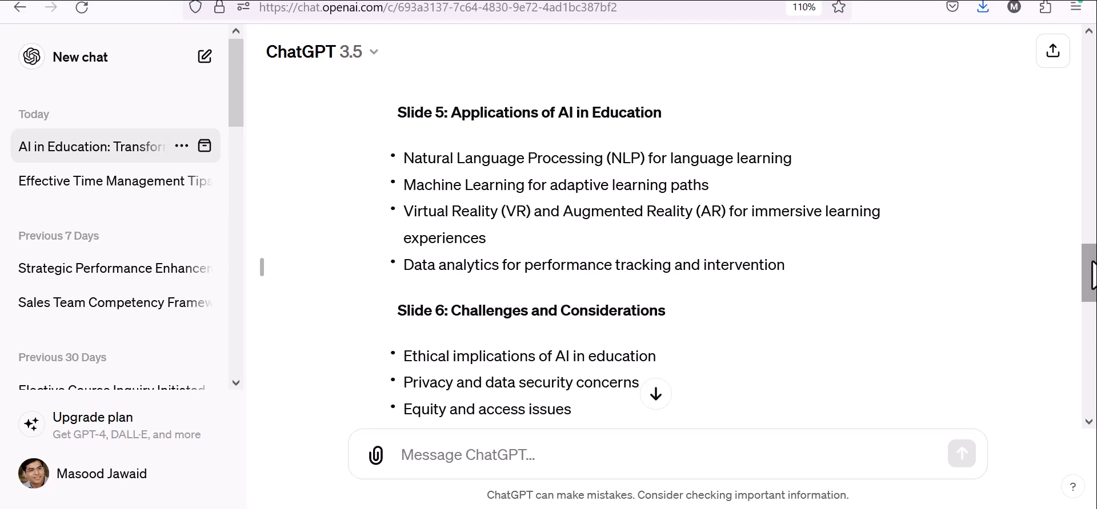
{"action": "left_click_drag", "start_coordinate": [1092, 274], "coordinate": [1093, 386]}
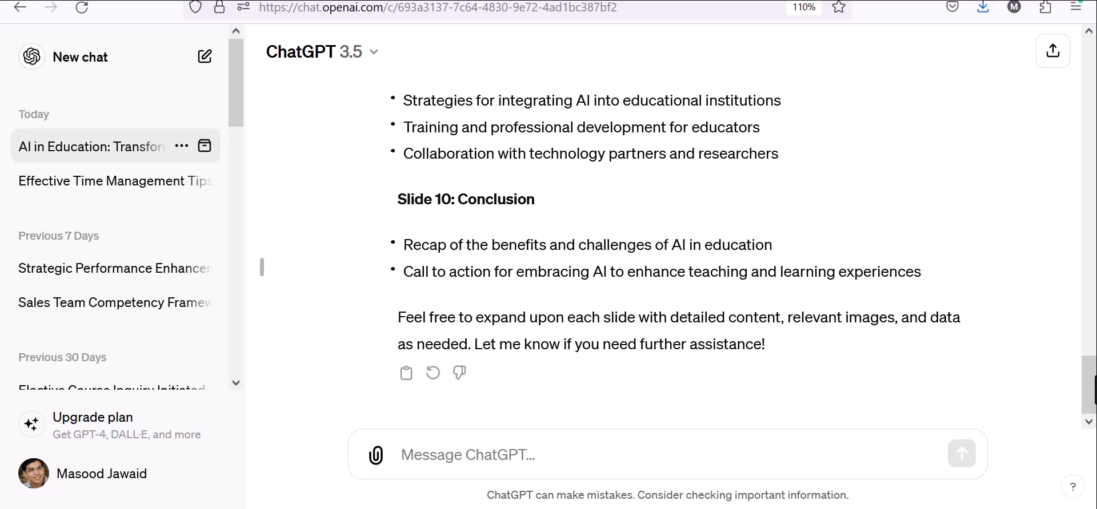
{"action": "left_click", "coordinate": [406, 374]}
{"action": "left_click", "coordinate": [788, 0]}
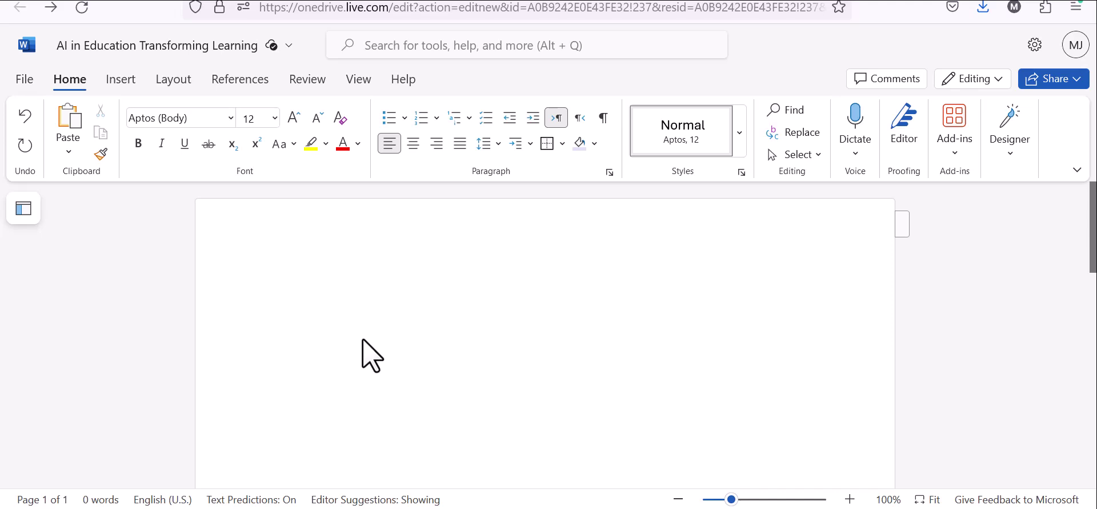
{"action": "key", "text": "ctrl+v"}
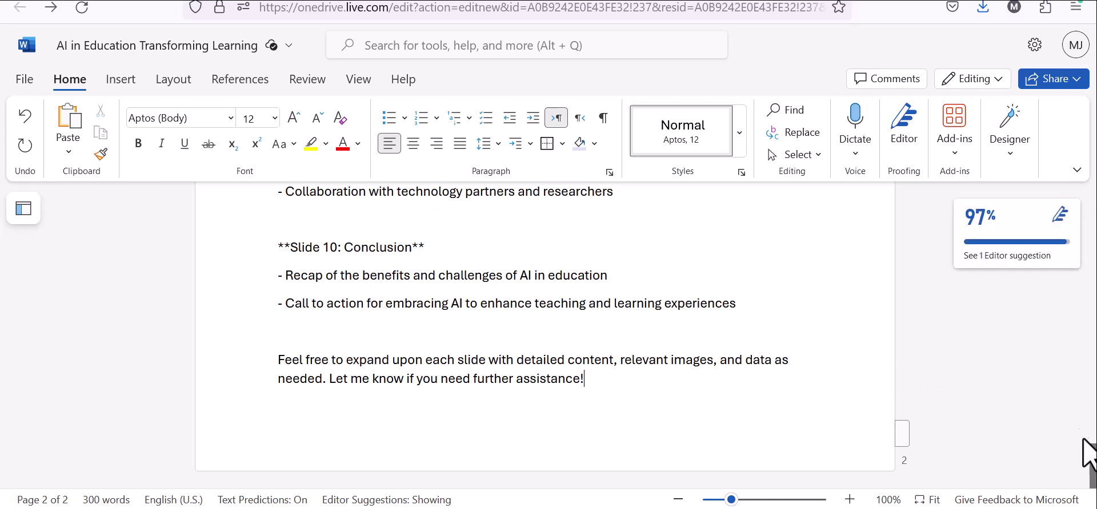
Step: Delete the introductory sentence and the "Slide 1: Title Slide" line from the start of the document
{"action": "left_click_drag", "start_coordinate": [1083, 439], "coordinate": [1083, 203]}
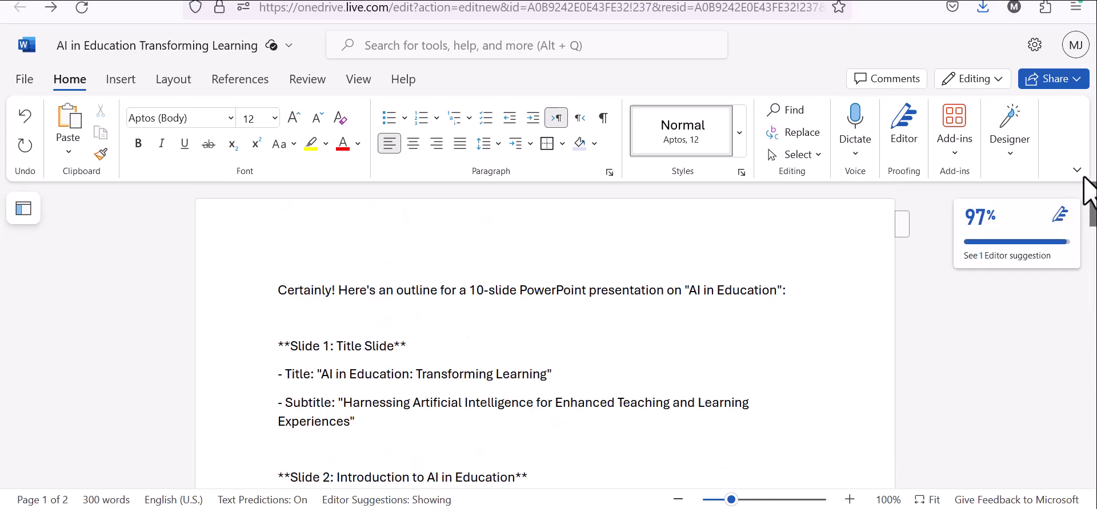
{"action": "left_click", "coordinate": [276, 289]}
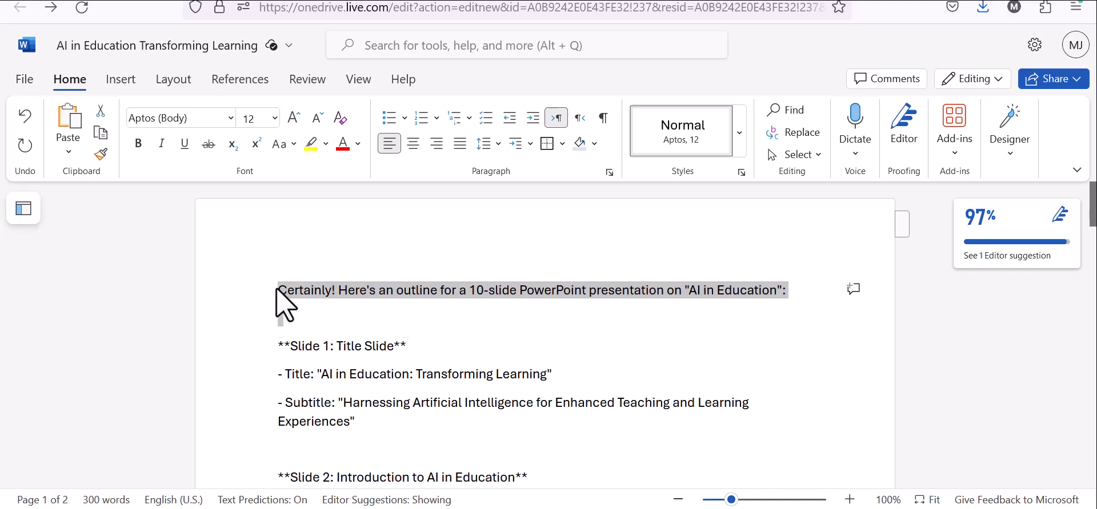
{"action": "key", "text": "shift+Down"}
{"action": "key", "text": "Delete"}
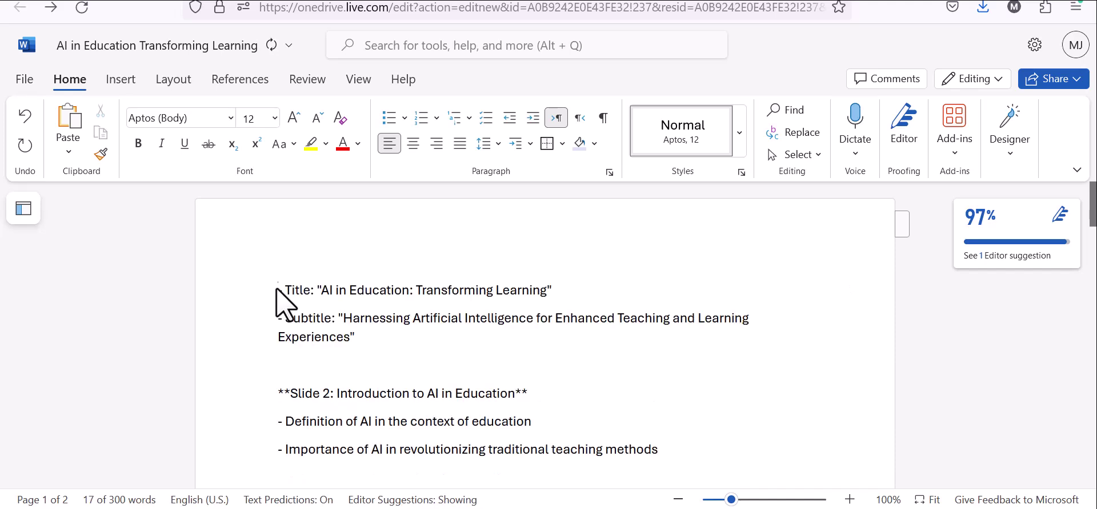
Step: Remove the "- Title:" prefix and the opening quotation mark before "AI in Education: Transforming Learning"
{"action": "key", "text": "Delete"}
{"action": "key", "text": "Delete"}
{"action": "key", "text": "Delete"}
{"action": "key", "text": "Delete"}
{"action": "key", "text": "Delete"}
{"action": "key", "text": "Delete"}
{"action": "key", "text": "Delete"}
{"action": "key", "text": "Delete"}
{"action": "key", "text": "Delete"}
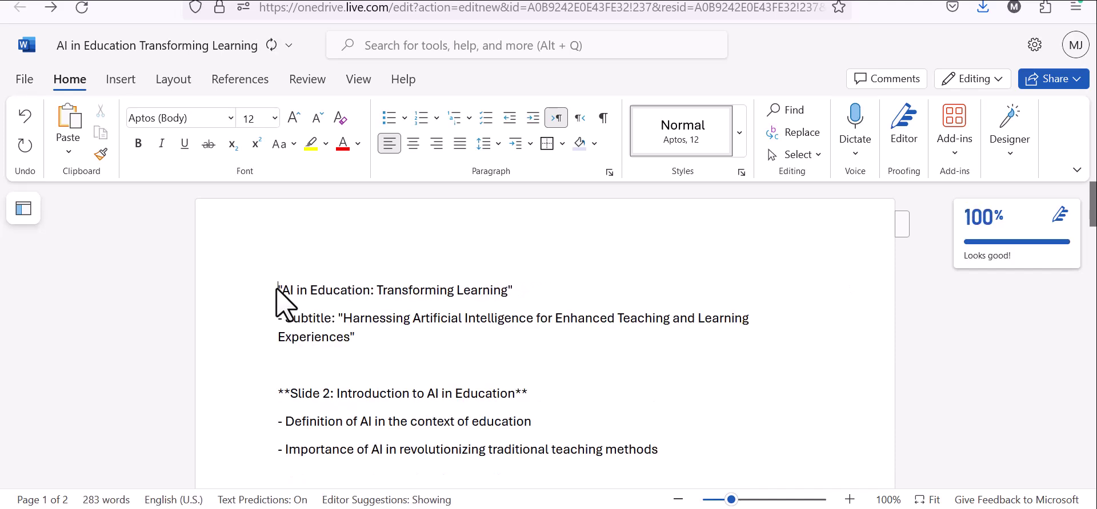
{"action": "key", "text": "Delete"}
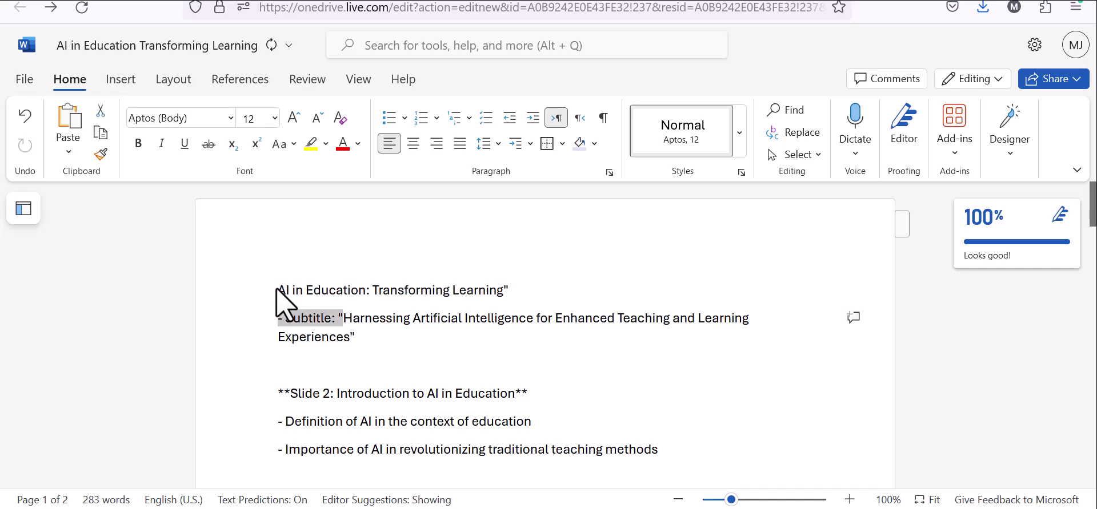
Step: Remove the "- Subtitle:" prefix and the remaining quotation marks from the title and subtitle lines
{"action": "key", "text": "Delete"}
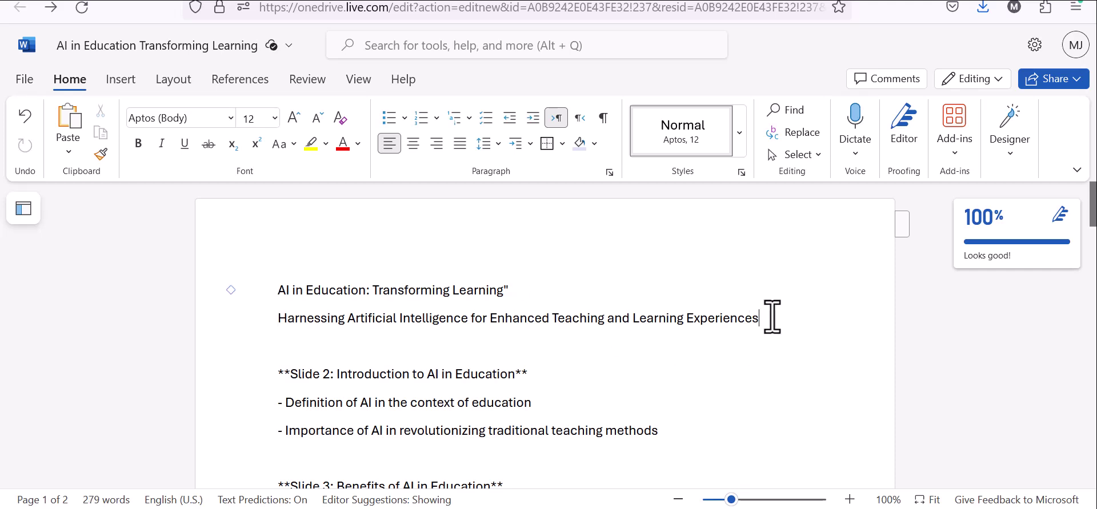
{"action": "key", "text": "shift+Up"}
{"action": "key", "text": "Right"}
Step: Apply the Heading 1 style to the line "AI in Education: Transforming Learning"
{"action": "left_click_drag", "start_coordinate": [284, 291], "coordinate": [522, 291]}
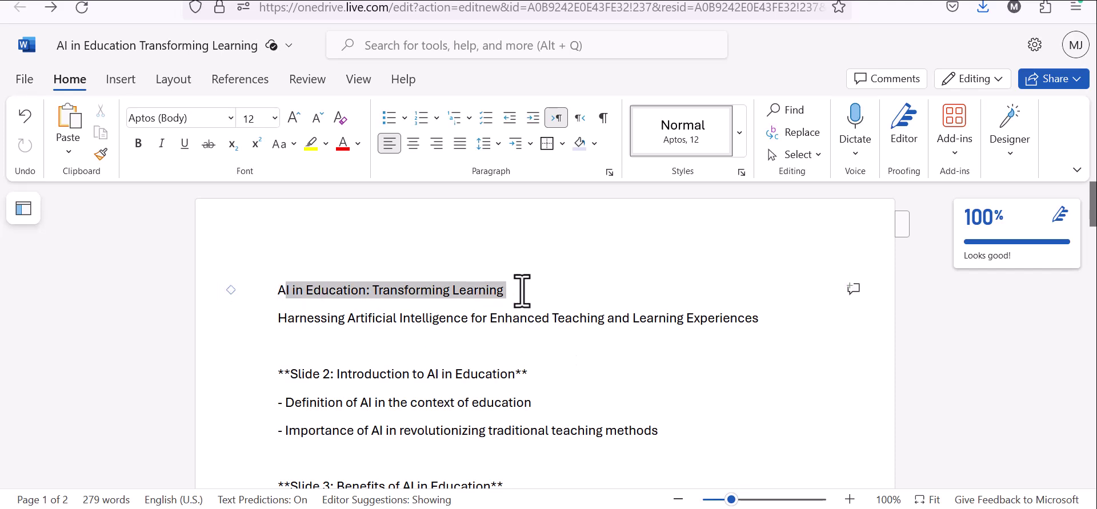
{"action": "left_click", "coordinate": [268, 292]}
{"action": "left_click", "coordinate": [278, 290]}
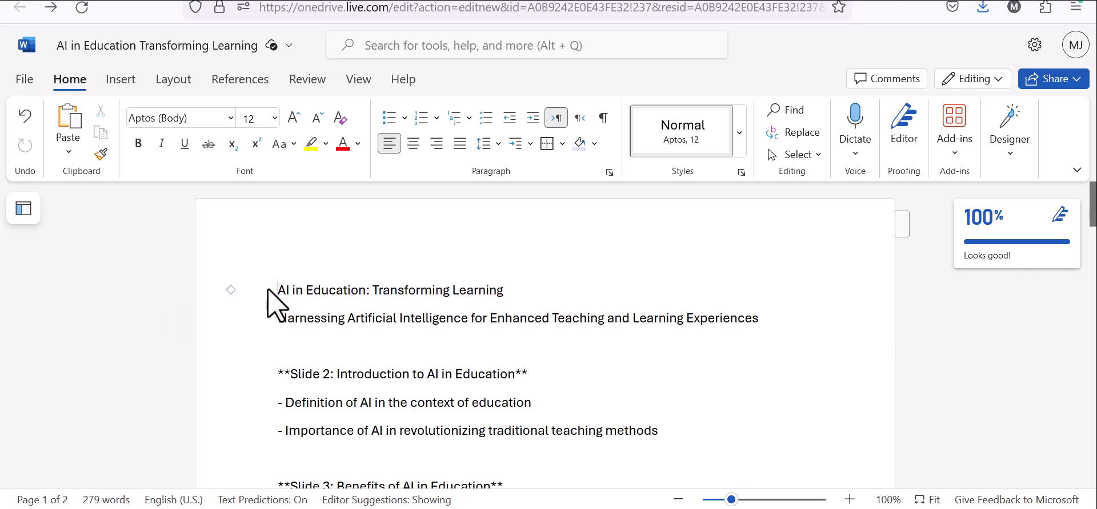
{"action": "left_click", "coordinate": [504, 295], "text": "shift"}
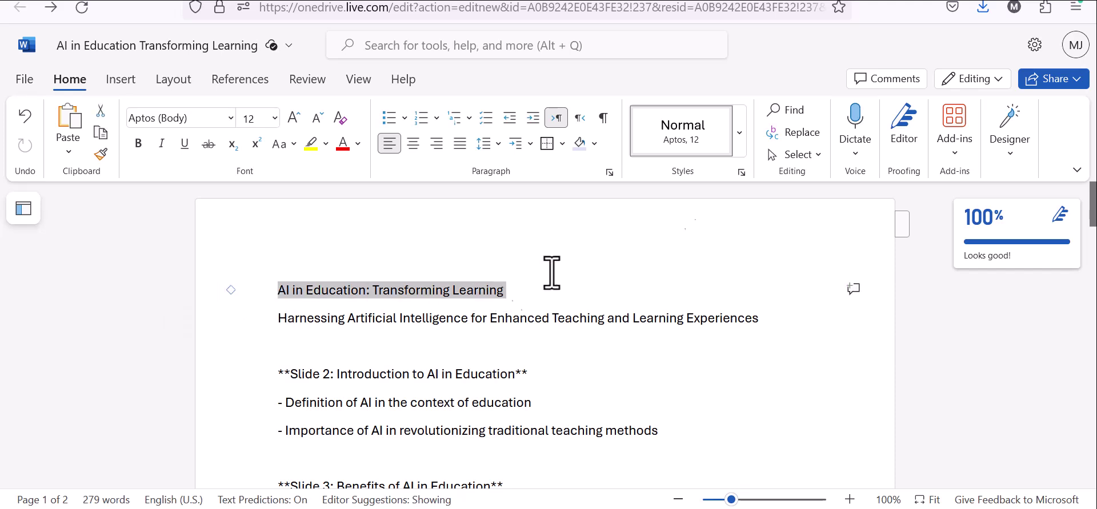
{"action": "left_click", "coordinate": [739, 134]}
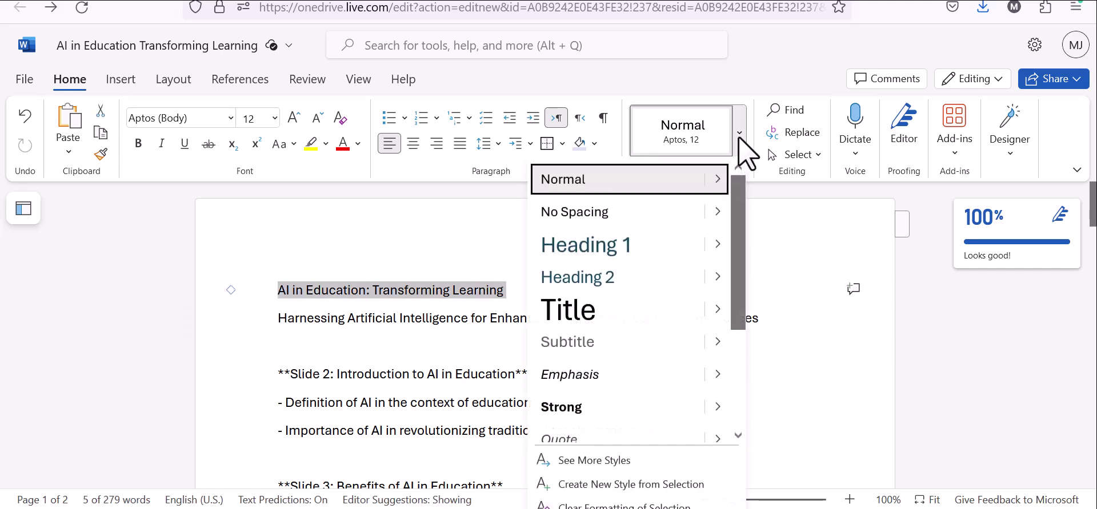
{"action": "left_click", "coordinate": [588, 245]}
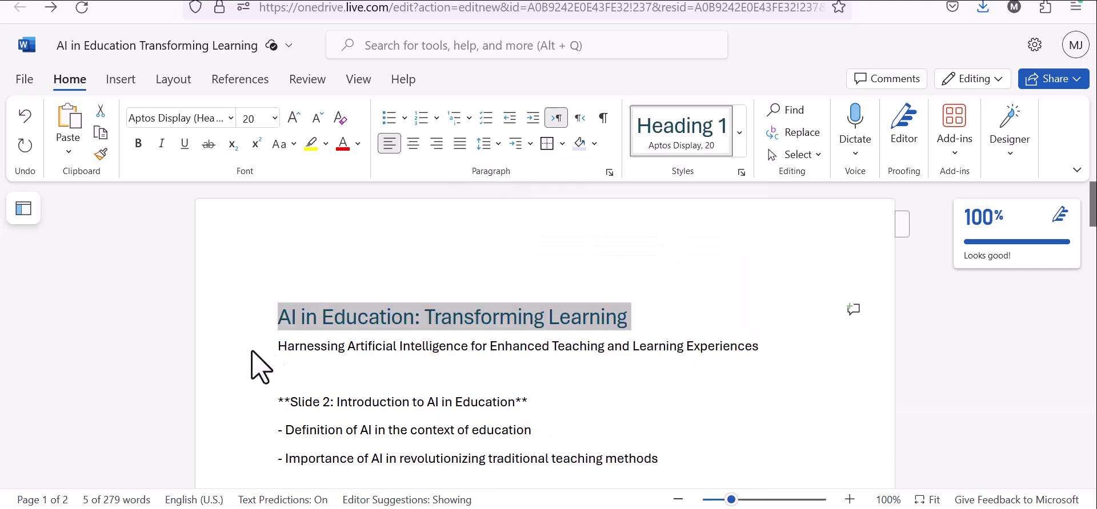
Step: Apply the Heading 2 style to the subtitle line "Harnessing Artificial Intelligence for Enhanced Teaching and Learning Experiences"
{"action": "double_click", "coordinate": [311, 346]}
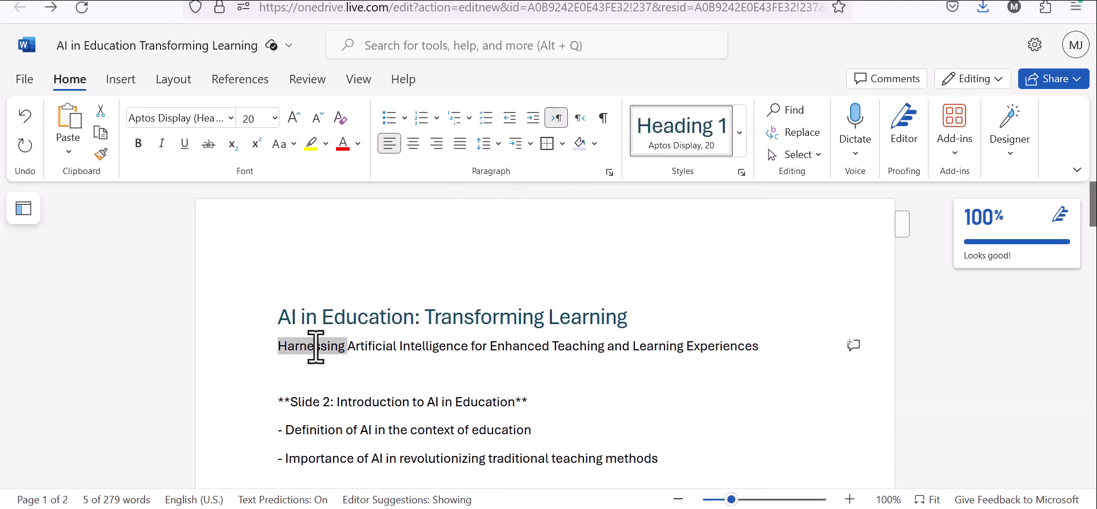
{"action": "left_click", "coordinate": [762, 347], "text": "shift"}
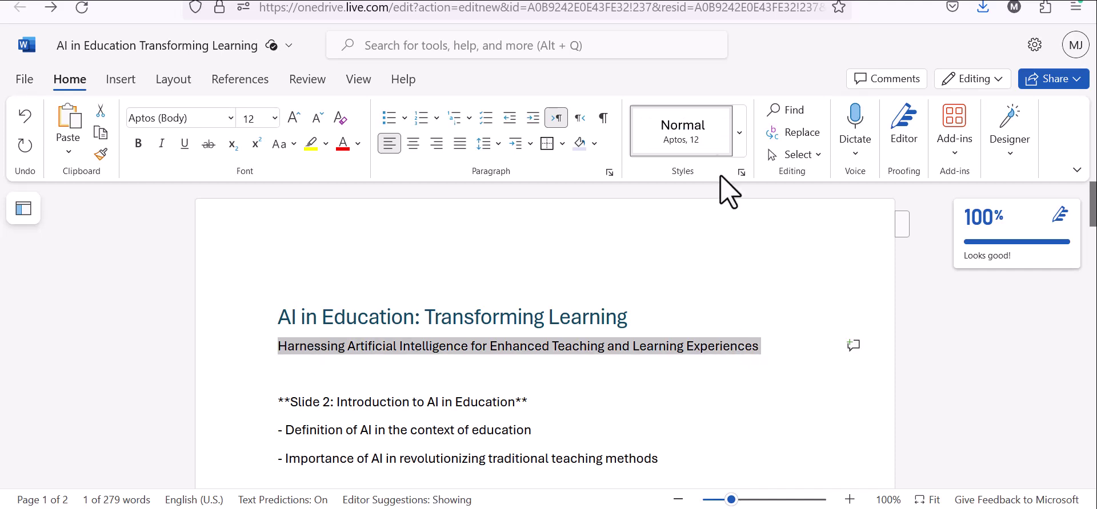
{"action": "left_click", "coordinate": [740, 132]}
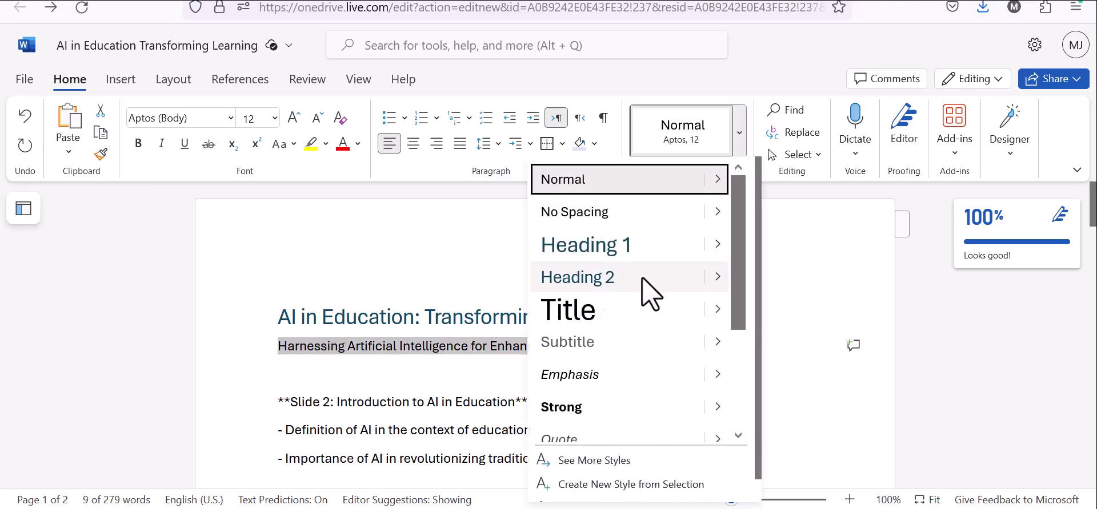
{"action": "left_click", "coordinate": [650, 294]}
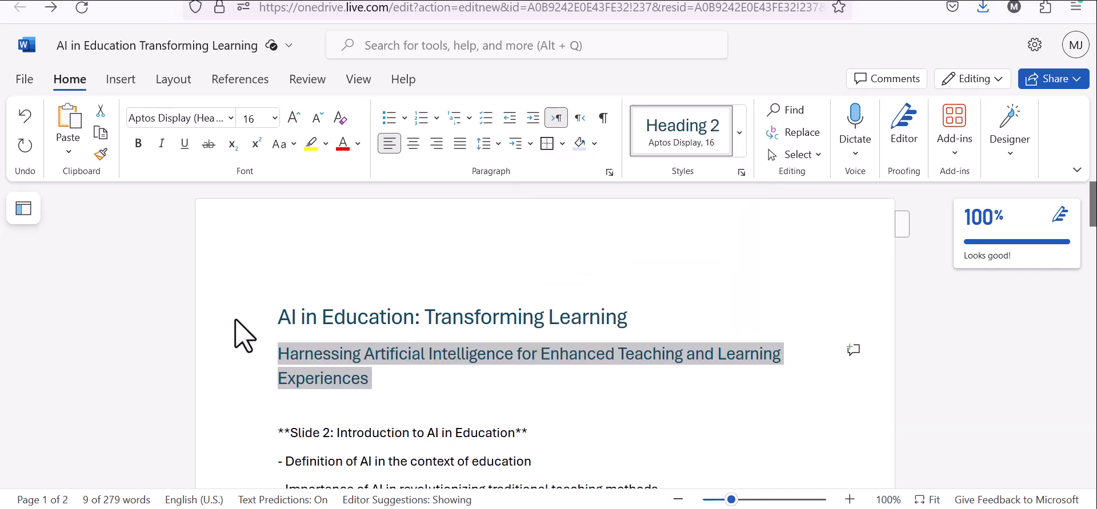
{"action": "left_click", "coordinate": [234, 334]}
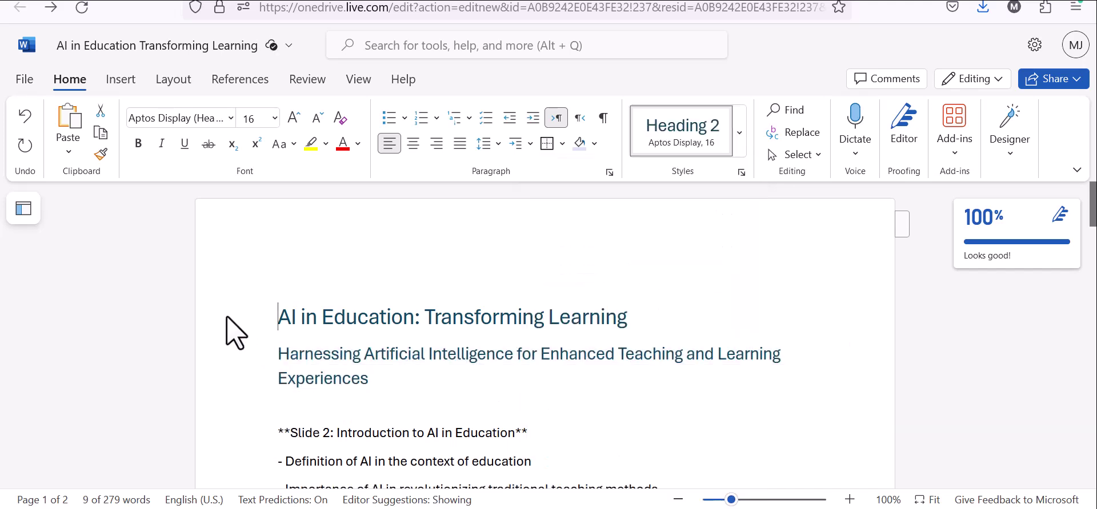
Step: Apply the Title style to the line "AI in Education: Transforming Learning"
{"action": "left_click", "coordinate": [633, 317], "text": "shift"}
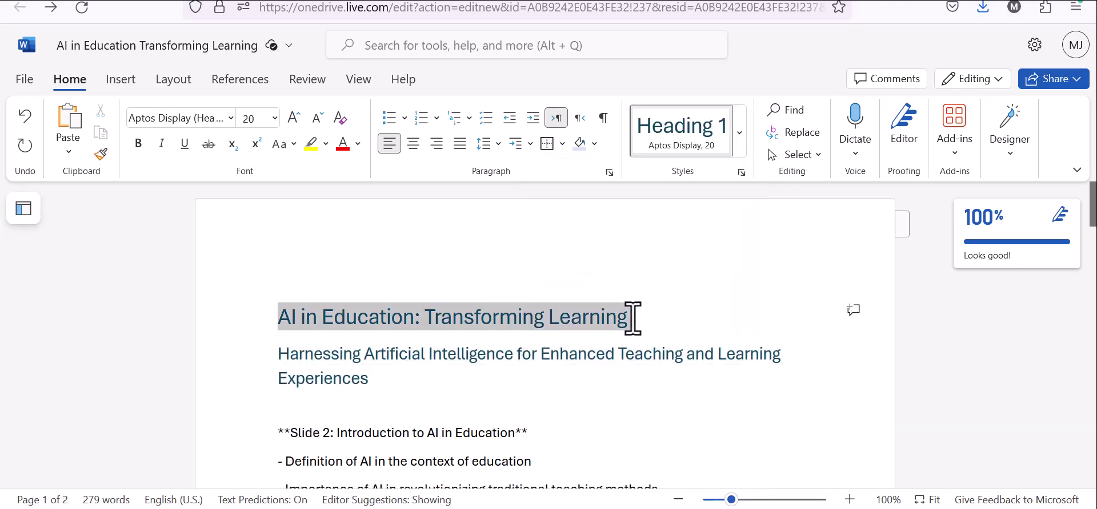
{"action": "left_click", "coordinate": [739, 133]}
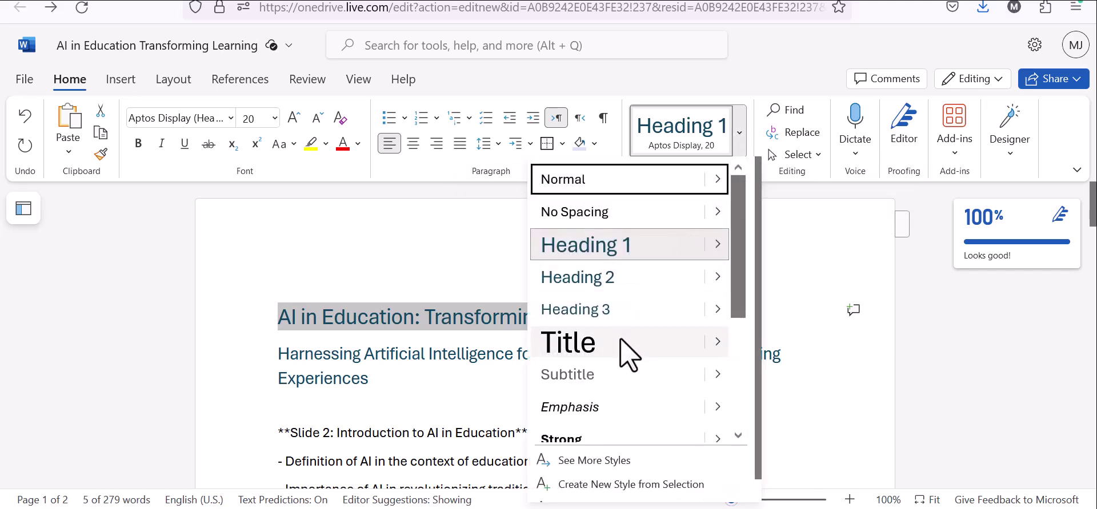
{"action": "left_click", "coordinate": [628, 354]}
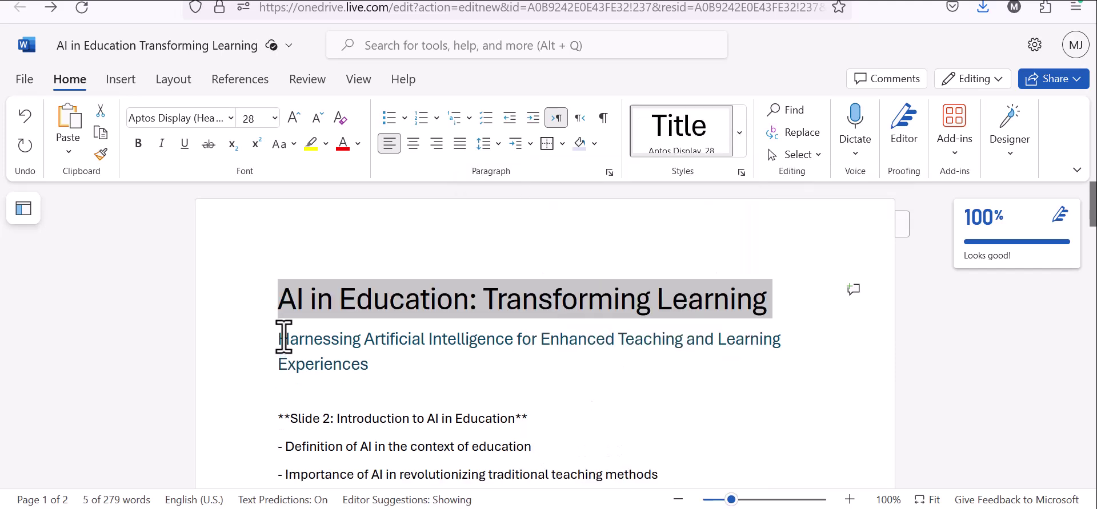
Step: Apply the Subtitle style to the line "Harnessing Artificial Intelligence for Enhanced Teaching and Learning Experiences"
{"action": "left_click_drag", "start_coordinate": [282, 340], "coordinate": [375, 363]}
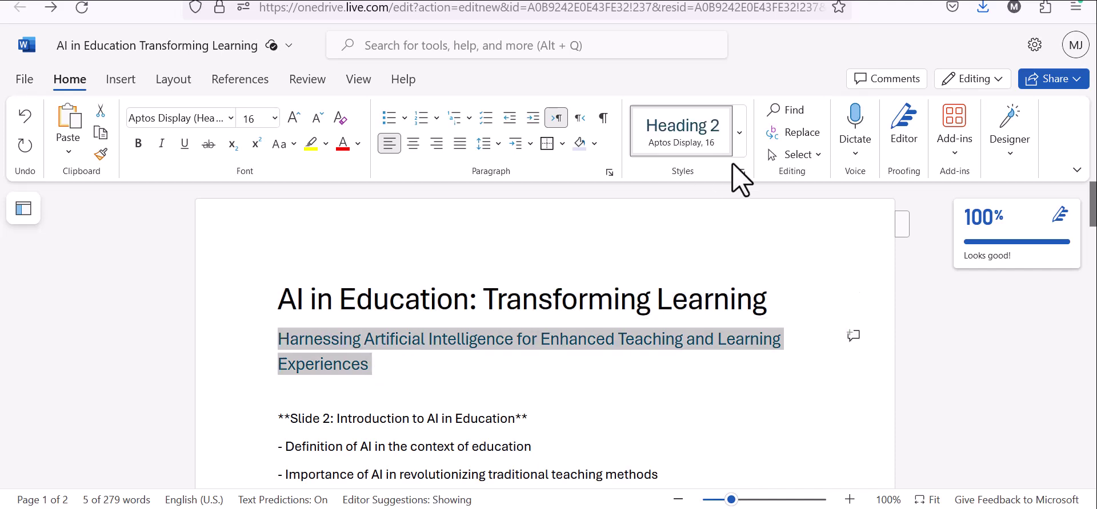
{"action": "left_click", "coordinate": [739, 147]}
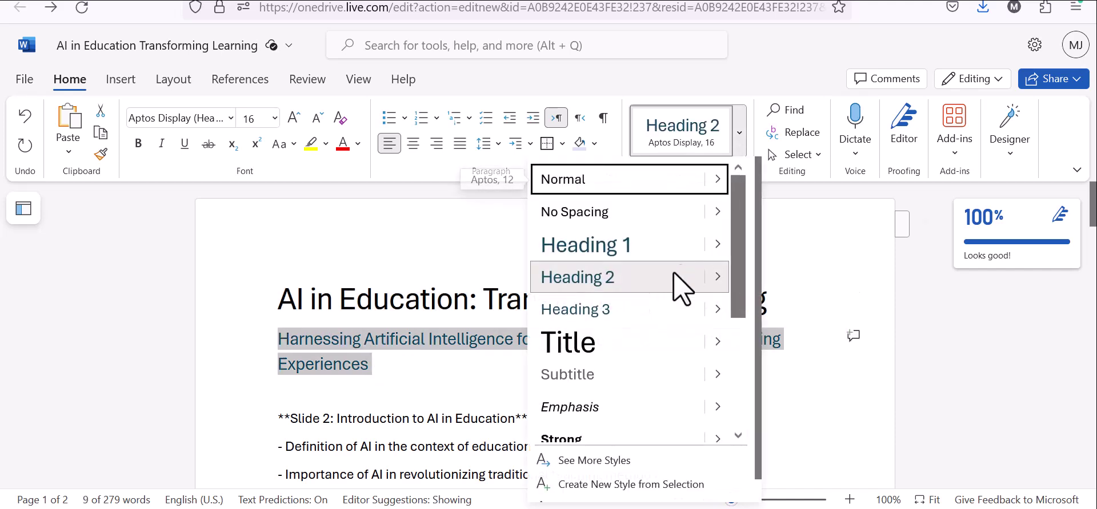
{"action": "left_click", "coordinate": [606, 376]}
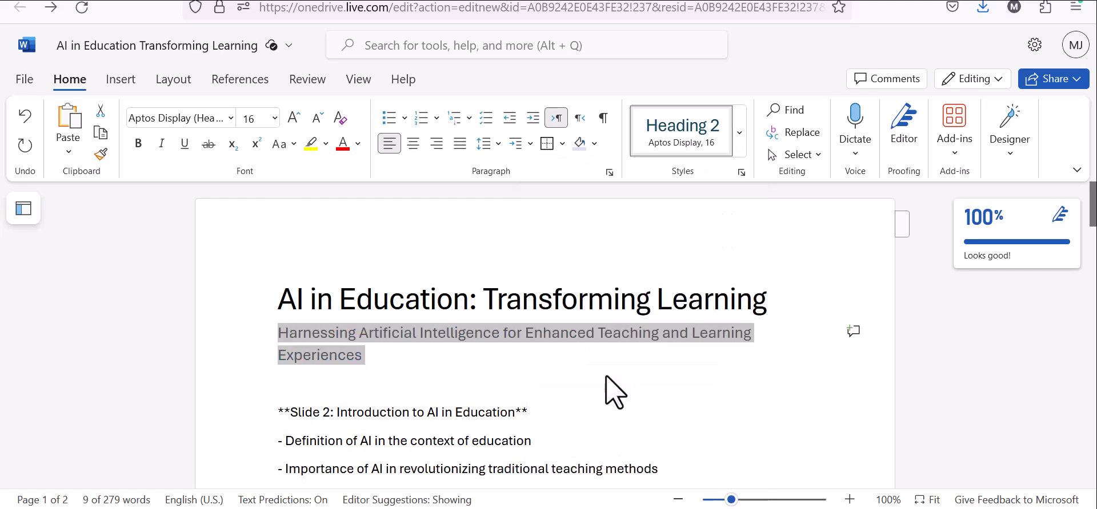
Step: Remove the "**Slide 2:" prefix from the line "Introduction to AI in Education"
{"action": "left_click", "coordinate": [533, 380]}
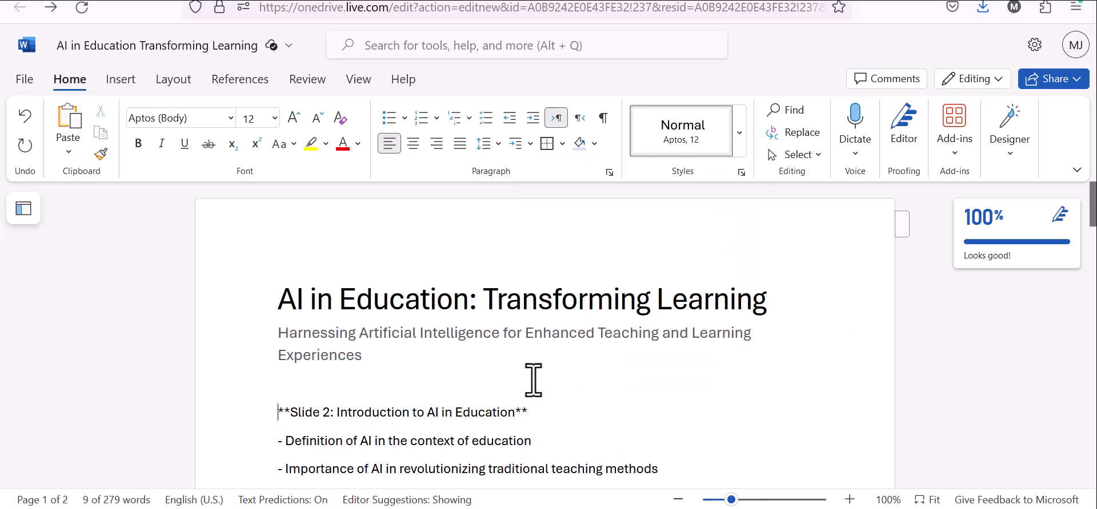
{"action": "key", "text": "shift+Right"}
{"action": "key", "text": "shift+Right"}
{"action": "key", "text": "shift+Right"}
{"action": "key", "text": "shift+Right"}
{"action": "key", "text": "shift+Right"}
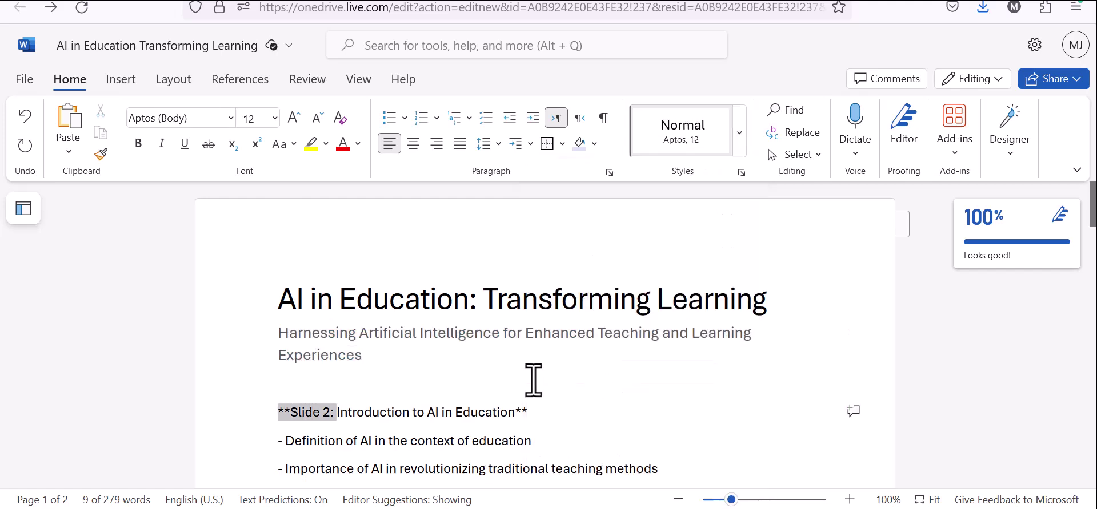
{"action": "key", "text": "Delete"}
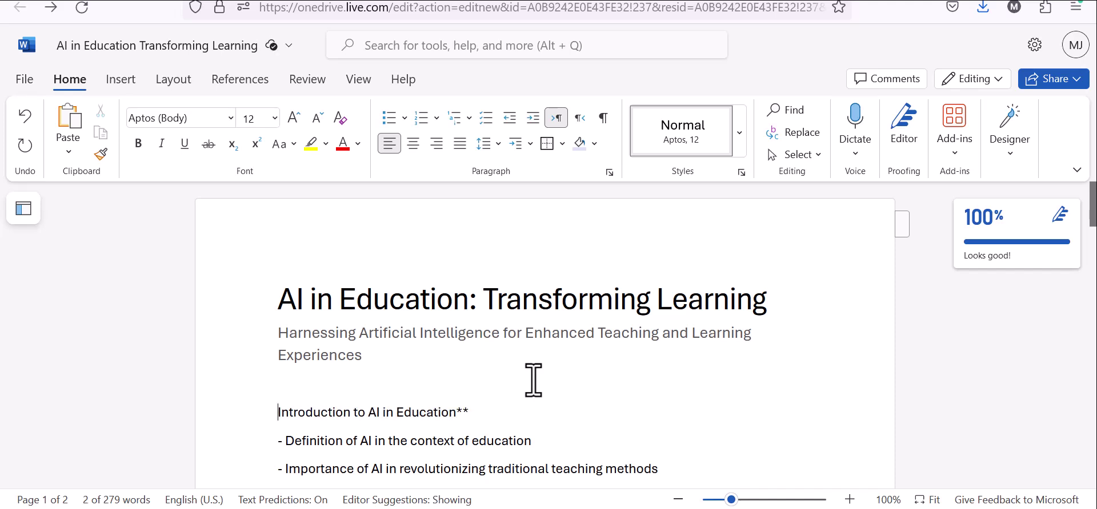
Step: Apply the Heading 1 style to "Introduction to AI in Education" and remove its trailing asterisks
{"action": "key", "text": "shift+End"}
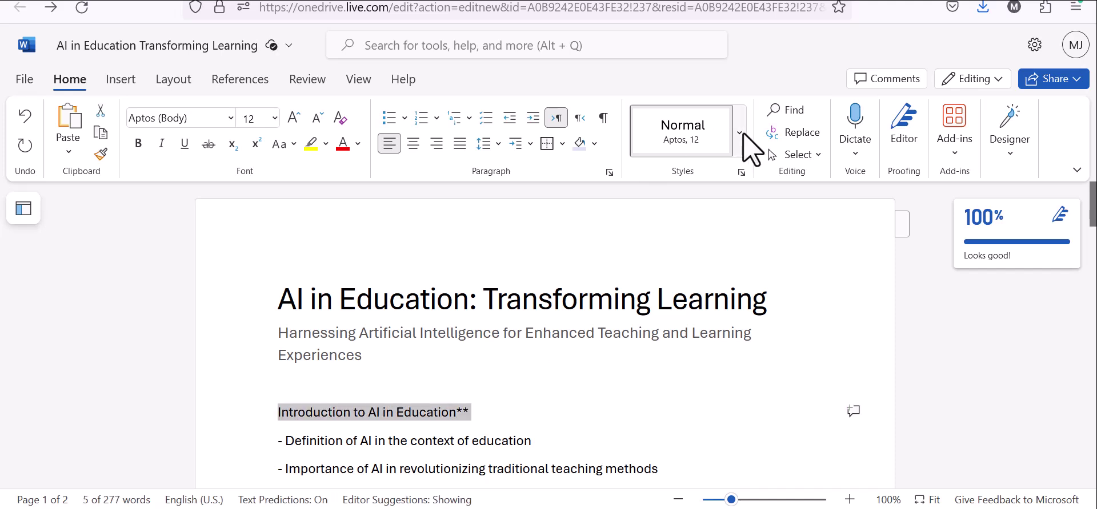
{"action": "left_click", "coordinate": [741, 133]}
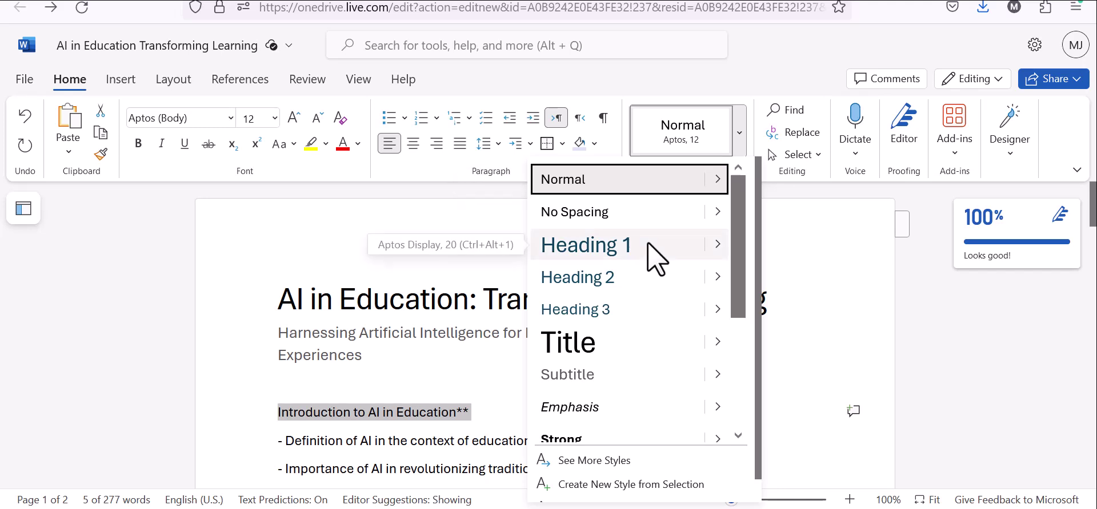
{"action": "left_click", "coordinate": [657, 259]}
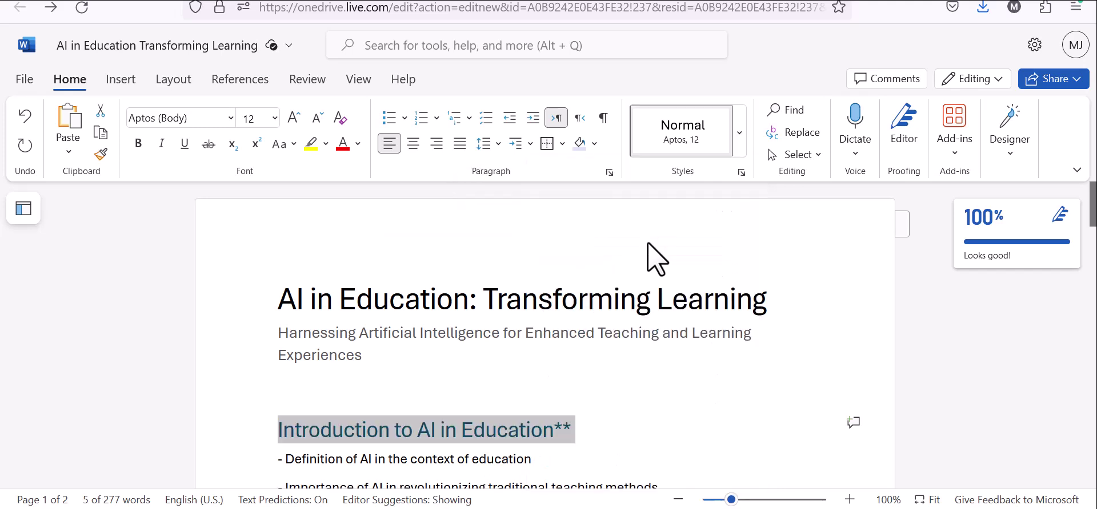
{"action": "left_click", "coordinate": [584, 428]}
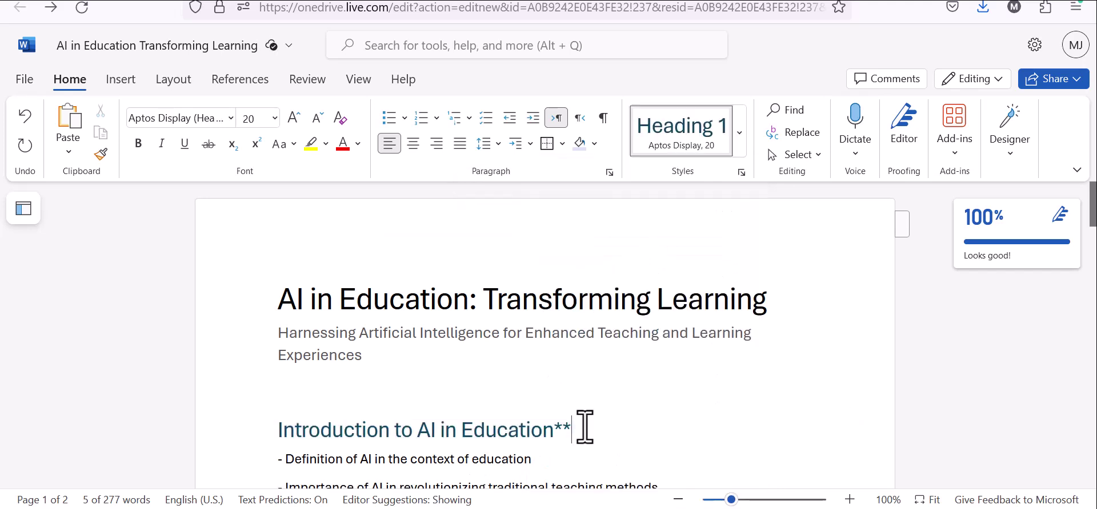
{"action": "scroll", "coordinate": [583, 427], "scroll_direction": "down", "scroll_amount": 1}
{"action": "left_click", "coordinate": [585, 428]}
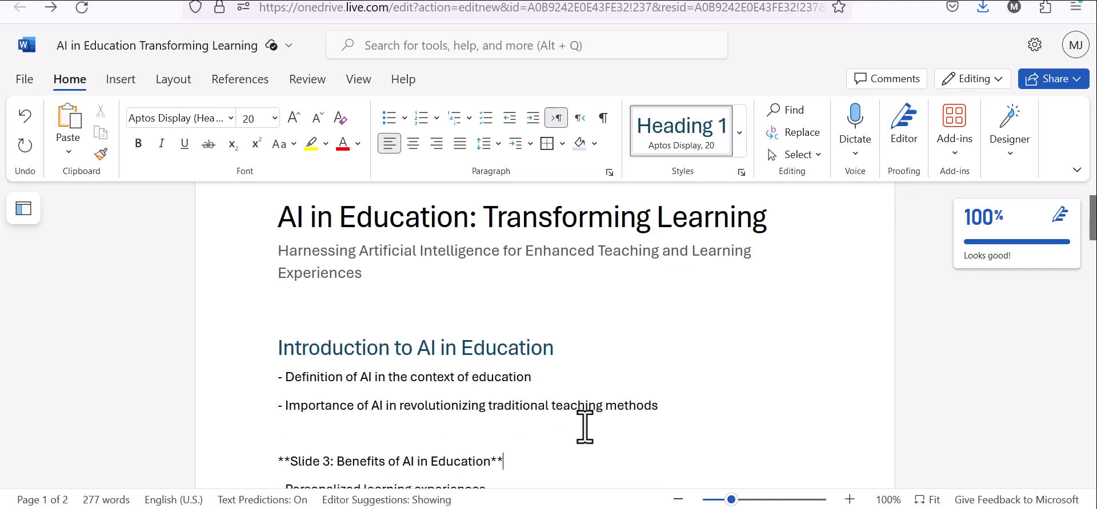
Step: Remove the leading dashes from the two lines under "Introduction to AI in Education"
{"action": "left_click", "coordinate": [285, 378]}
{"action": "key", "text": "BackSpace"}
{"action": "key", "text": "BackSpace"}
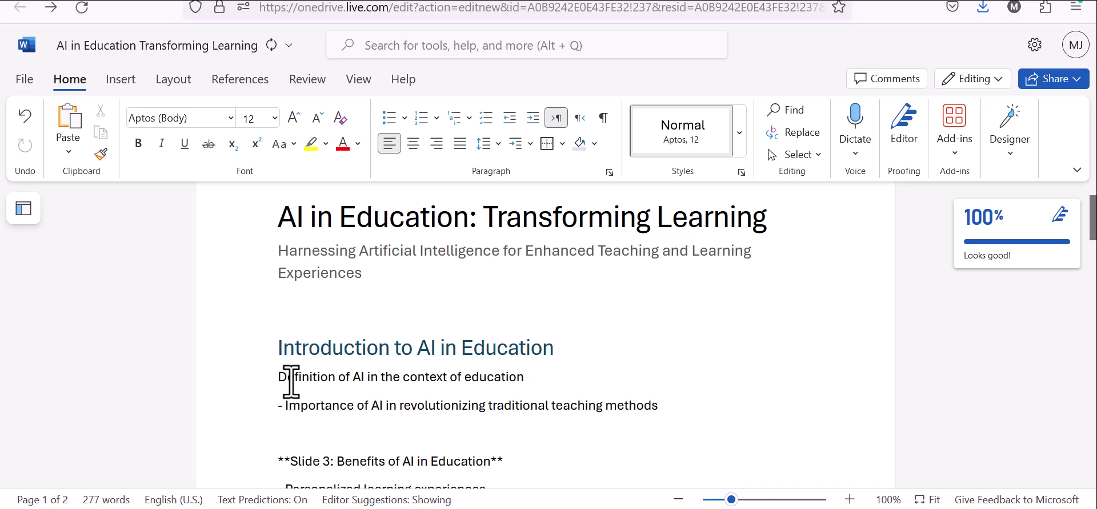
{"action": "key", "text": "Delete"}
{"action": "key", "text": "Delete"}
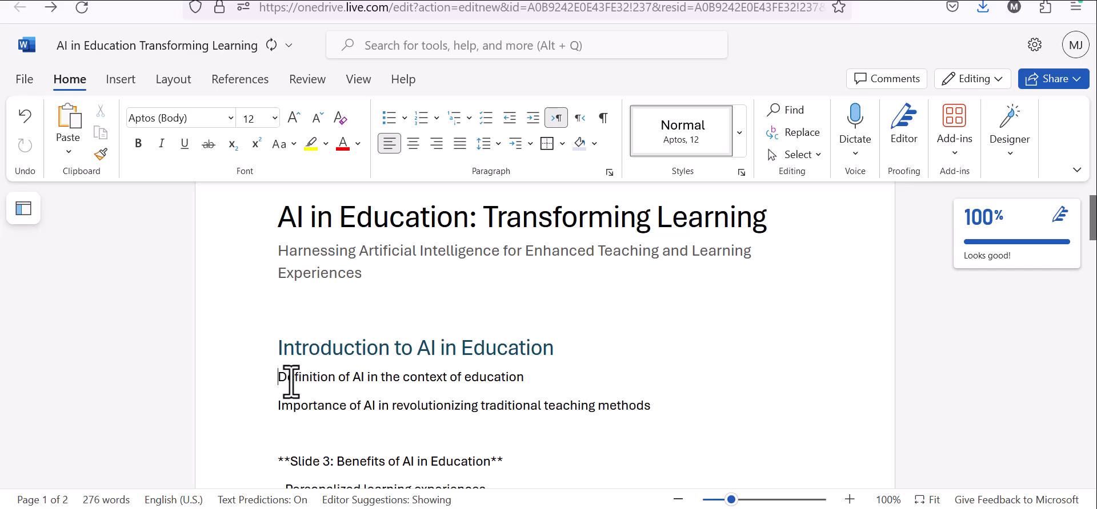
Step: Format the two lines under "Introduction to AI in Education" as a bulleted list
{"action": "key", "text": "shift+Down"}
{"action": "key", "text": "shift+Down"}
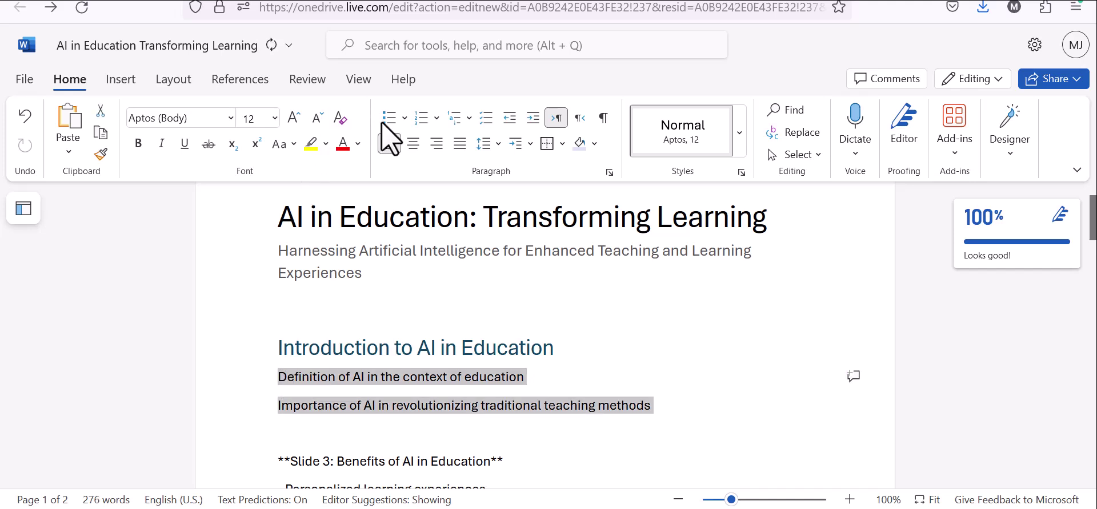
{"action": "left_click", "coordinate": [388, 121]}
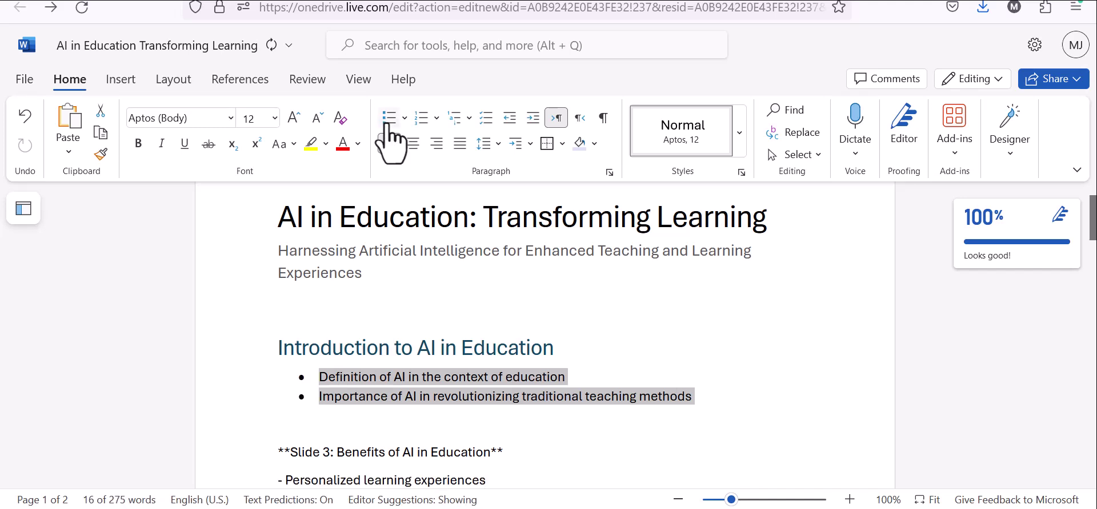
Step: Remove the "**Slide 3:" prefix and the trailing asterisks from the line "Benefits of AI in Education"
{"action": "left_click", "coordinate": [425, 344]}
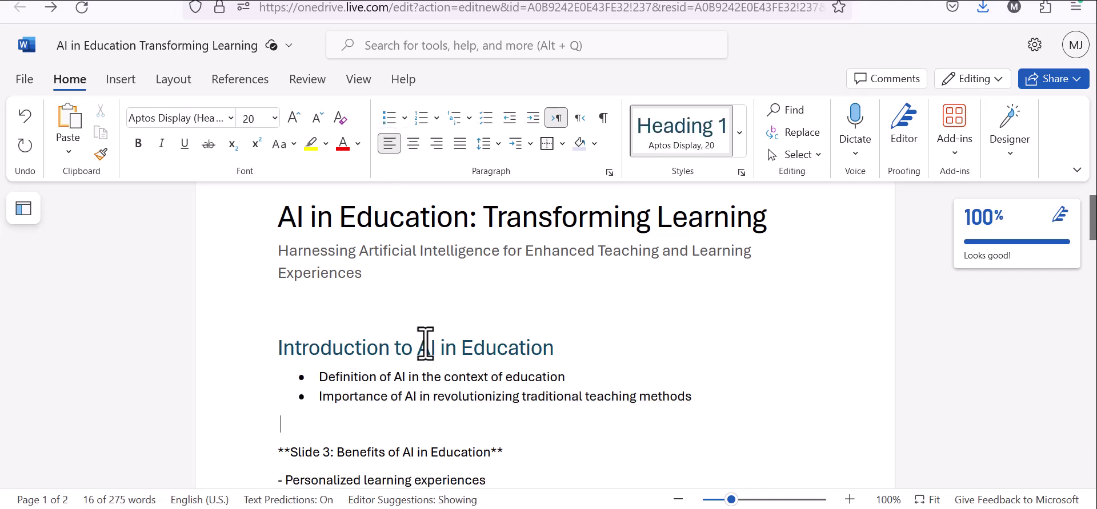
{"action": "key", "text": "Down"}
{"action": "key", "text": "Down"}
{"action": "key", "text": "Down"}
{"action": "key", "text": "Down"}
{"action": "key", "text": "Down"}
{"action": "key", "text": "Down"}
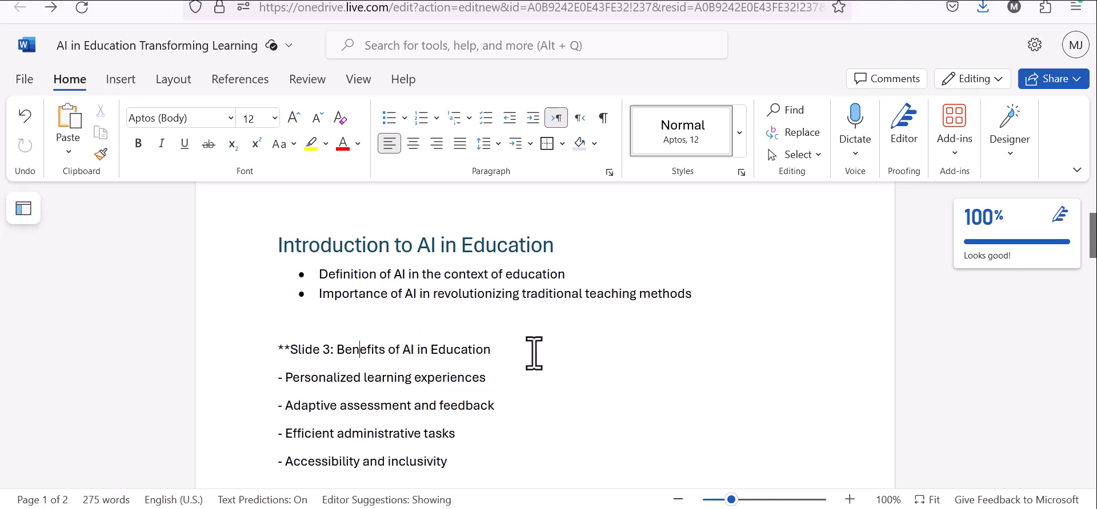
{"action": "key", "text": "BackSpace"}
{"action": "key", "text": "BackSpace"}
{"action": "key", "text": "BackSpace"}
{"action": "key", "text": "BackSpace"}
{"action": "key", "text": "BackSpace"}
{"action": "key", "text": "BackSpace"}
{"action": "key", "text": "BackSpace"}
{"action": "key", "text": "BackSpace"}
{"action": "key", "text": "BackSpace"}
{"action": "key", "text": "BackSpace"}
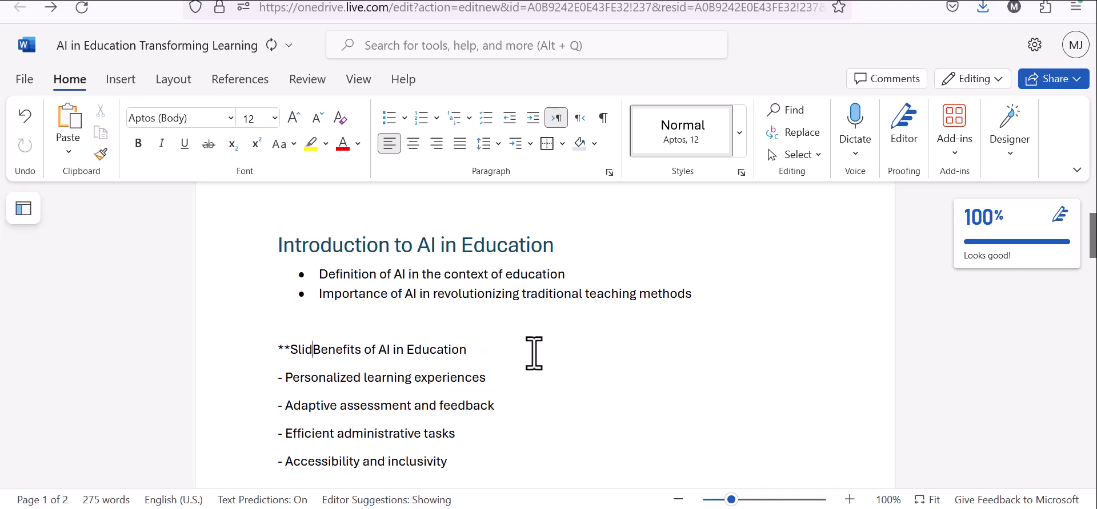
{"action": "key", "text": "BackSpace"}
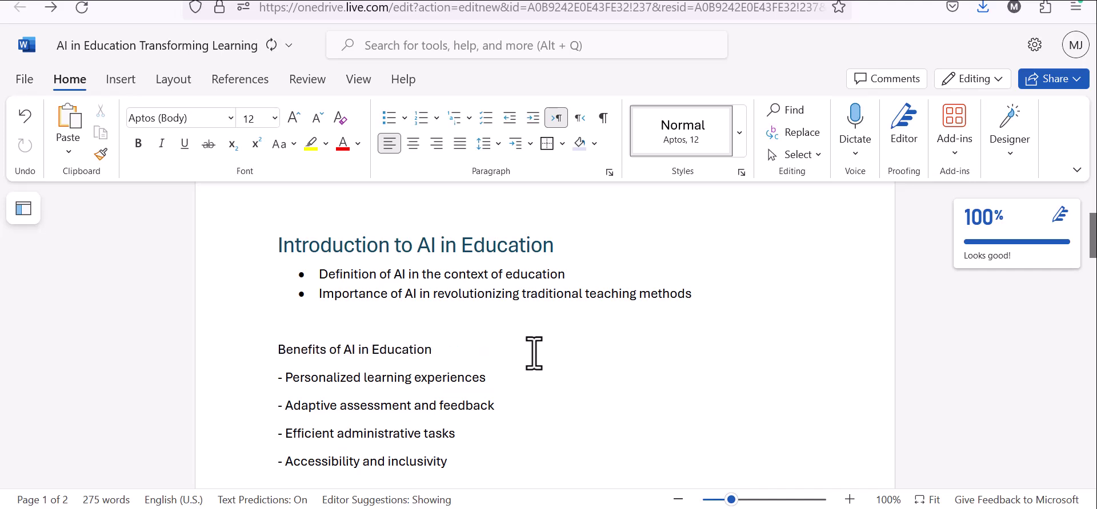
Step: Apply the Heading 1 style to the line "Benefits of AI in Education"
{"action": "triple_click", "coordinate": [534, 353]}
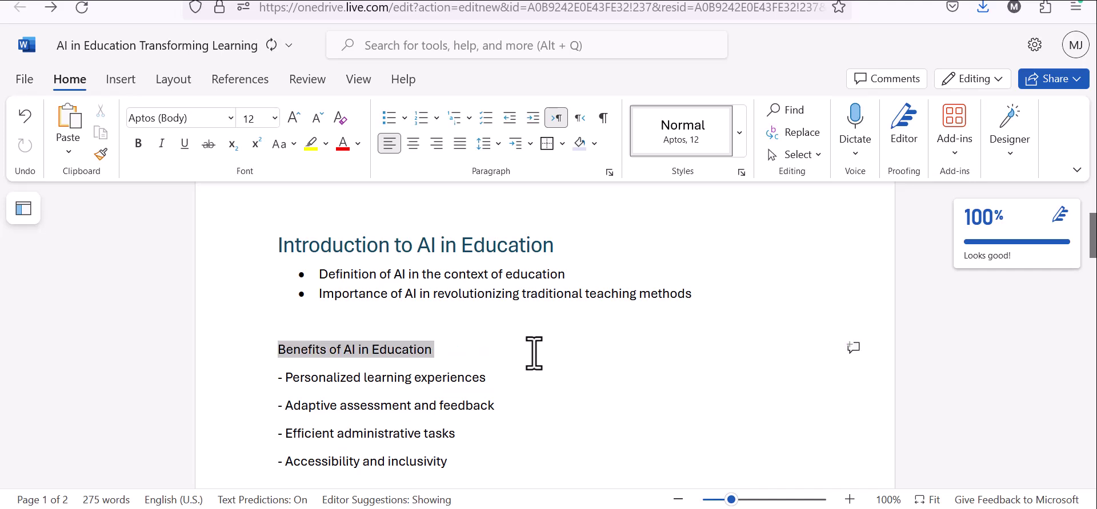
{"action": "left_click", "coordinate": [738, 147]}
{"action": "left_click", "coordinate": [650, 266]}
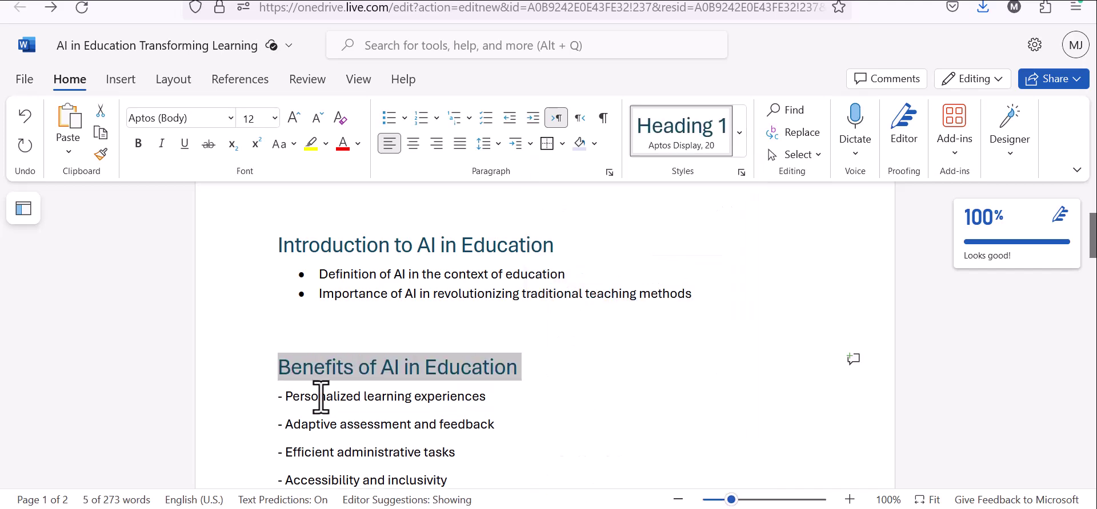
Step: Format the four lines under "Benefits of AI in Education" as a bulleted list
{"action": "left_click_drag", "start_coordinate": [288, 398], "coordinate": [289, 395]}
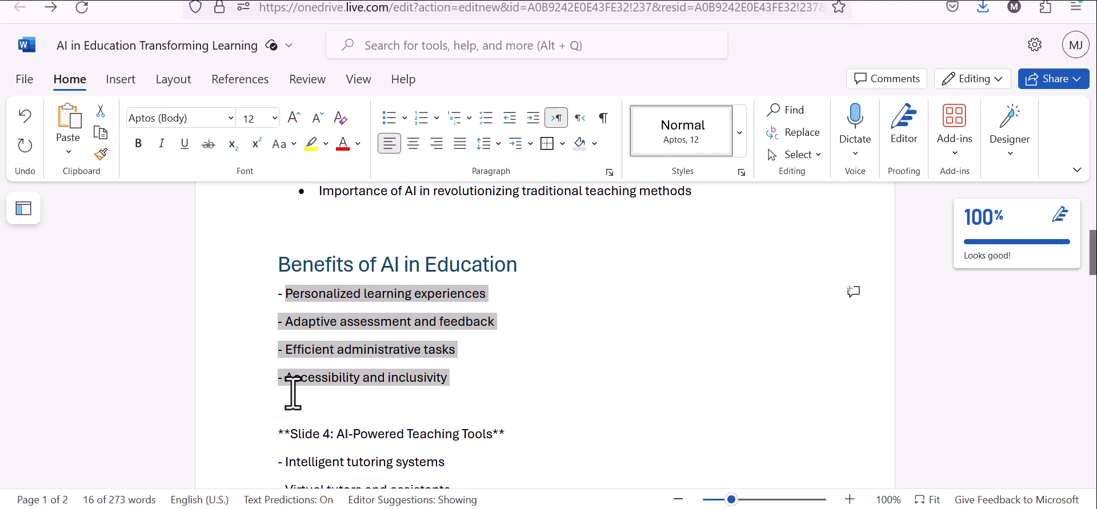
{"action": "left_click", "coordinate": [739, 132]}
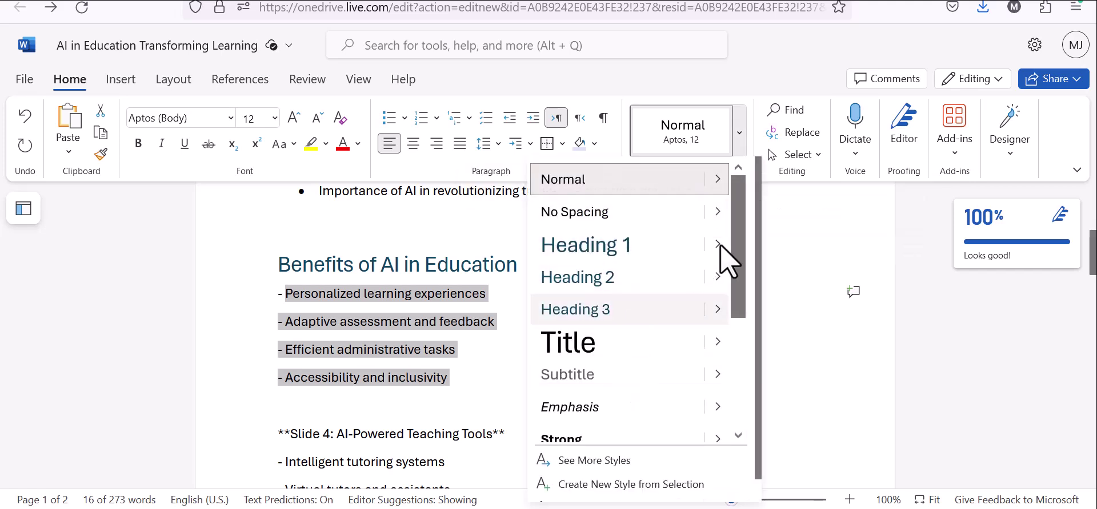
{"action": "left_click", "coordinate": [383, 122]}
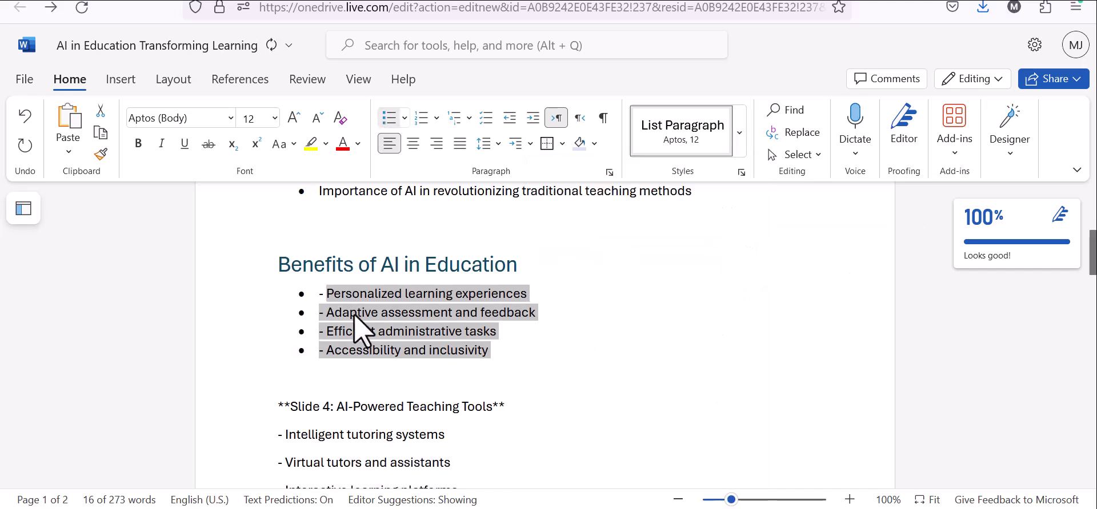
Step: Remove the leading dashes from the four bullet points under "Benefits of AI in Education"
{"action": "left_click", "coordinate": [329, 295]}
{"action": "key", "text": "BackSpace"}
{"action": "key", "text": "BackSpace"}
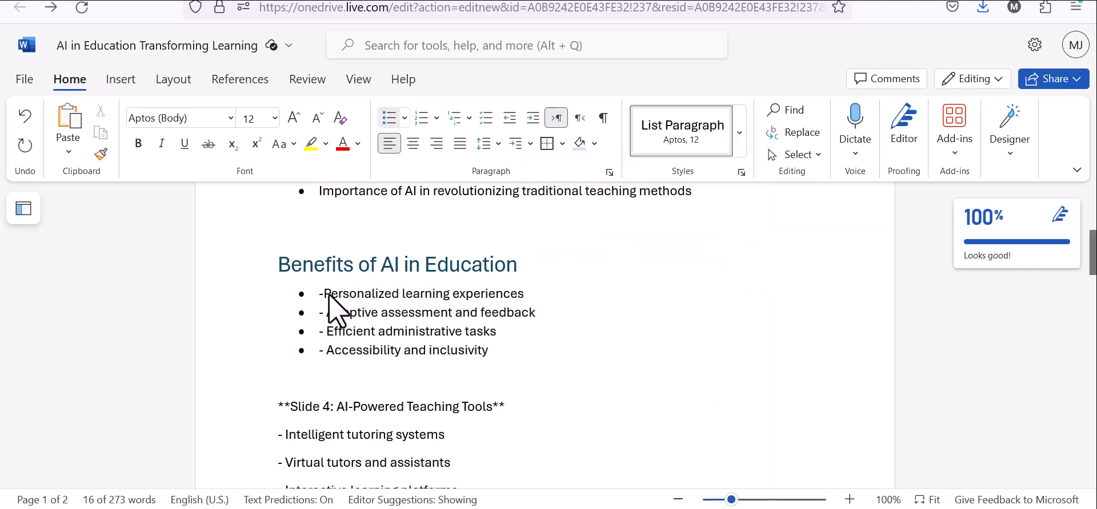
{"action": "key", "text": "Delete"}
{"action": "key", "text": "Delete"}
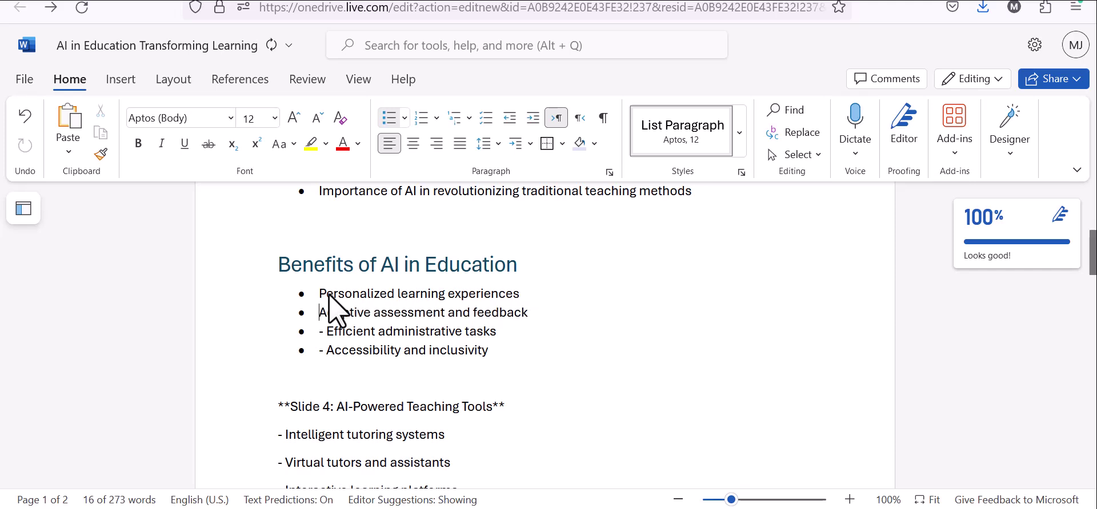
{"action": "key", "text": "Delete"}
{"action": "key", "text": "Delete"}
{"action": "key", "text": "Delete"}
{"action": "key", "text": "Delete"}
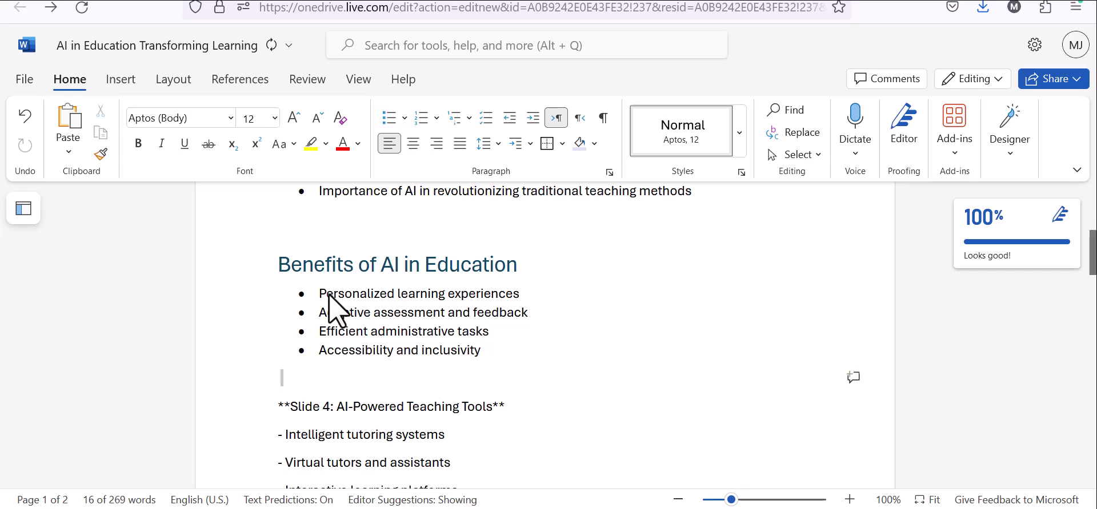
Step: Remove the "**Slide 4:" prefix, the blank line above it and the trailing asterisks from the line "AI-Powered Teaching Tools"
{"action": "key", "text": "shift+Down"}
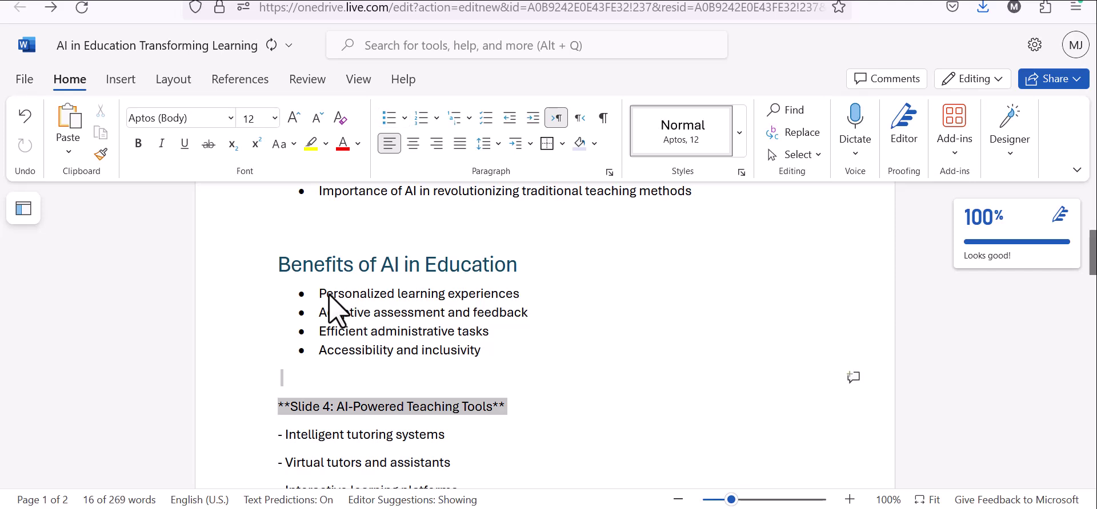
{"action": "key", "text": "shift+Left"}
{"action": "key", "text": "shift+Left"}
{"action": "key", "text": "shift+Left"}
{"action": "key", "text": "shift+Left"}
{"action": "key", "text": "shift+Left"}
{"action": "key", "text": "shift+Left"}
{"action": "key", "text": "shift+Left"}
{"action": "key", "text": "shift+Left"}
{"action": "key", "text": "shift+Left"}
{"action": "key", "text": "shift+Left"}
{"action": "key", "text": "shift+Left"}
{"action": "key", "text": "shift+Left"}
{"action": "key", "text": "shift+Left"}
{"action": "key", "text": "shift+Left"}
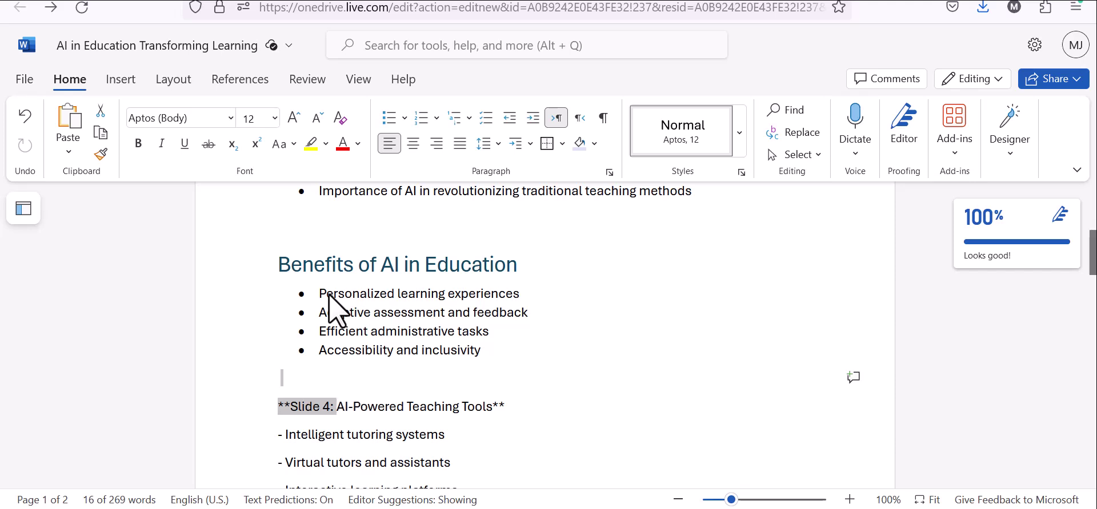
{"action": "key", "text": "BackSpace"}
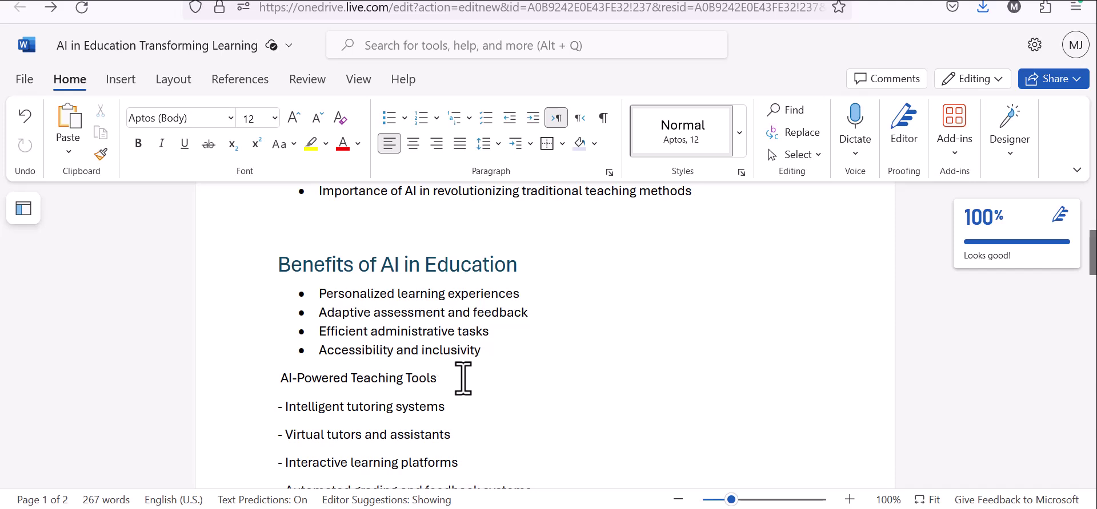
Step: Format the four lines under "AI-Powered Teaching Tools" as a bulleted list
{"action": "key", "text": "shift+Down"}
{"action": "key", "text": "shift+Down"}
{"action": "key", "text": "shift+Down"}
{"action": "key", "text": "shift+Down"}
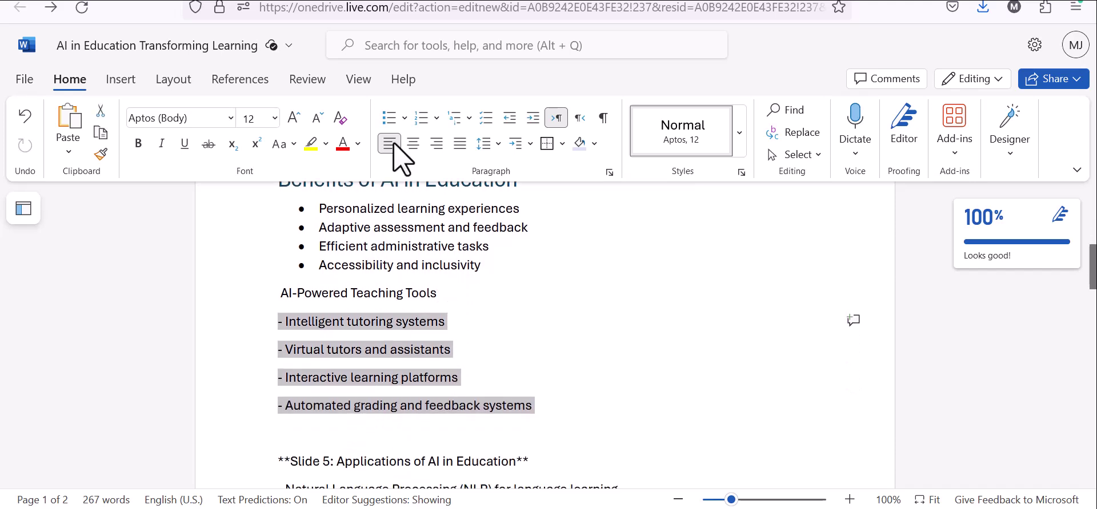
{"action": "key", "text": "ctrl+shift+l"}
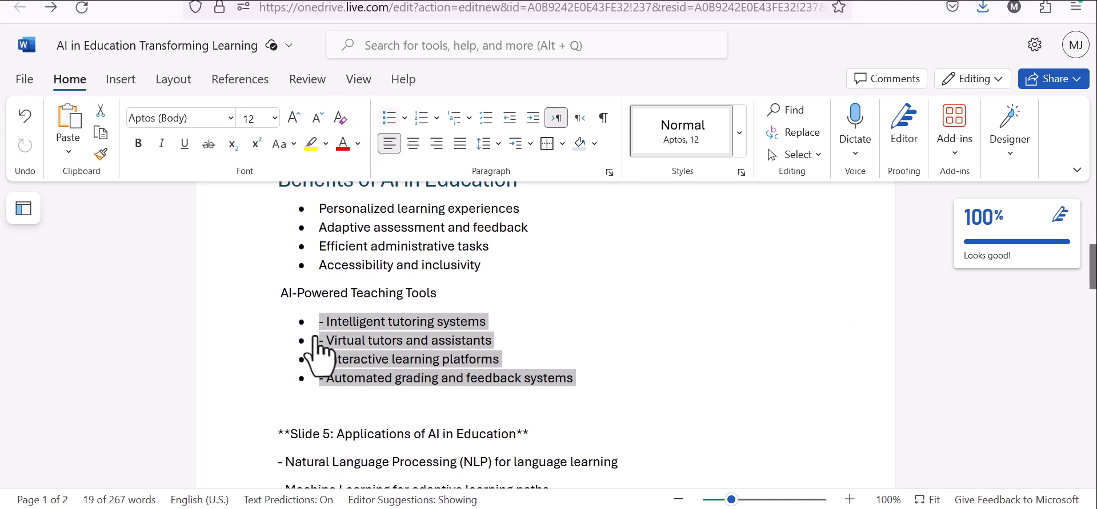
Step: Remove the leading dashes from the four bullet points under "AI-Powered Teaching Tools"
{"action": "left_click", "coordinate": [331, 327]}
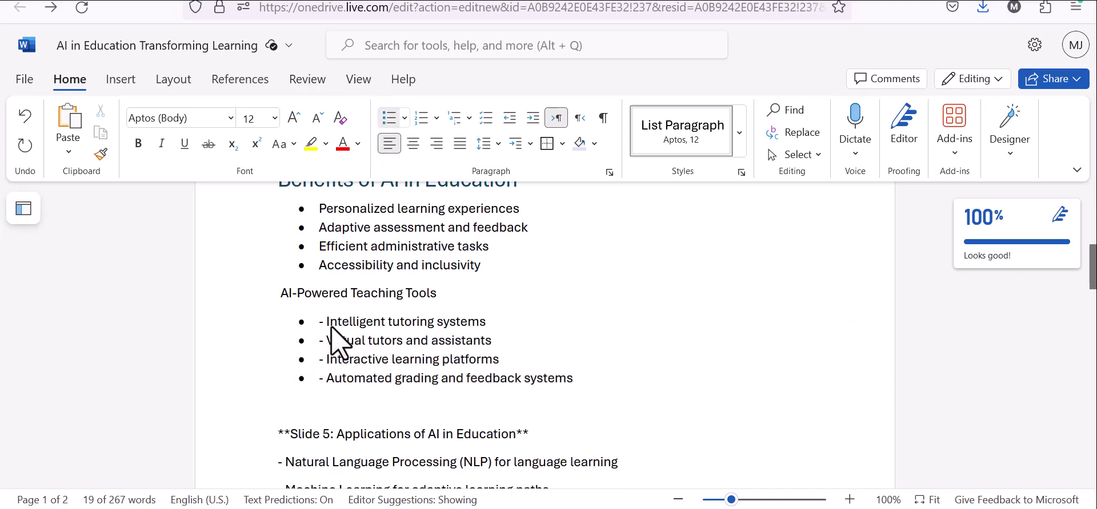
{"action": "key", "text": "BackSpace"}
{"action": "key", "text": "BackSpace"}
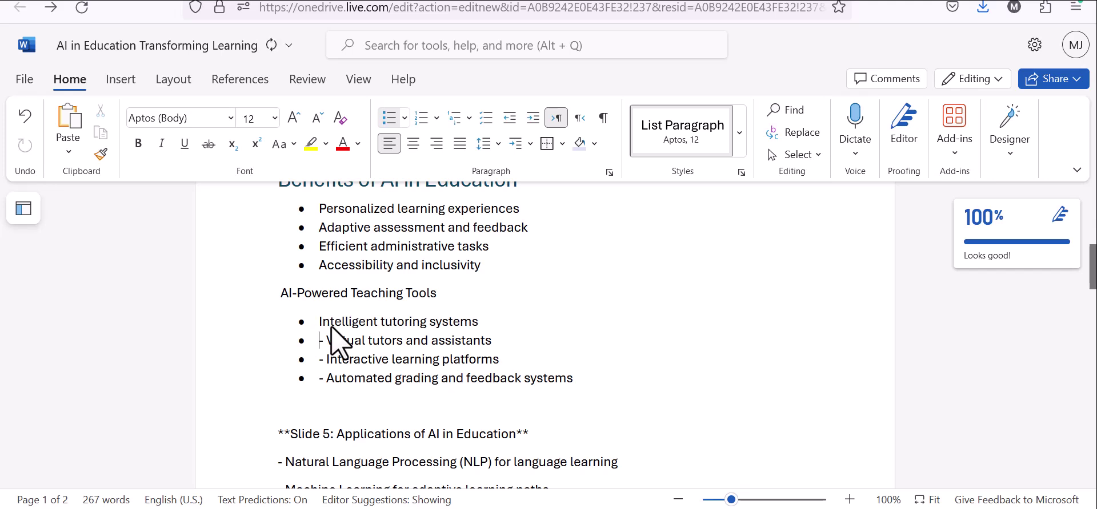
{"action": "key", "text": "Delete"}
{"action": "key", "text": "Delete"}
{"action": "key", "text": "Delete"}
{"action": "key", "text": "Delete"}
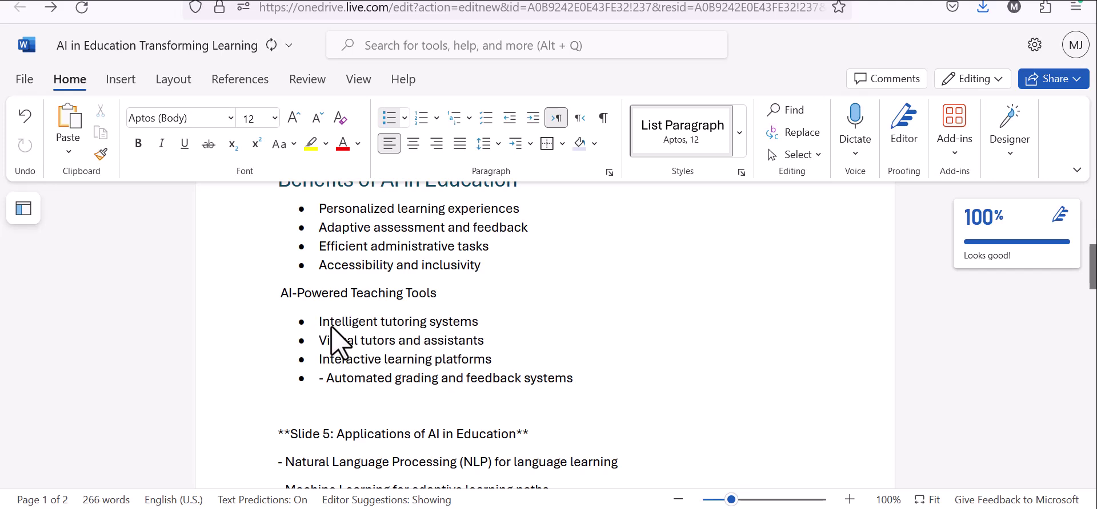
{"action": "key", "text": "Delete"}
{"action": "key", "text": "Delete"}
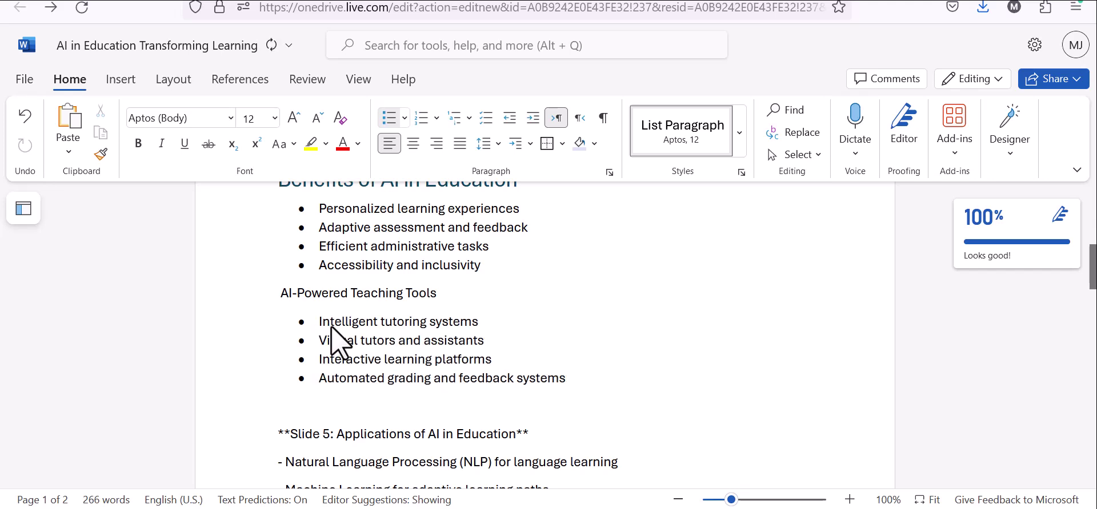
Step: Apply the Title style to the line "AI-Powered Teaching Tools"
{"action": "left_click", "coordinate": [231, 298]}
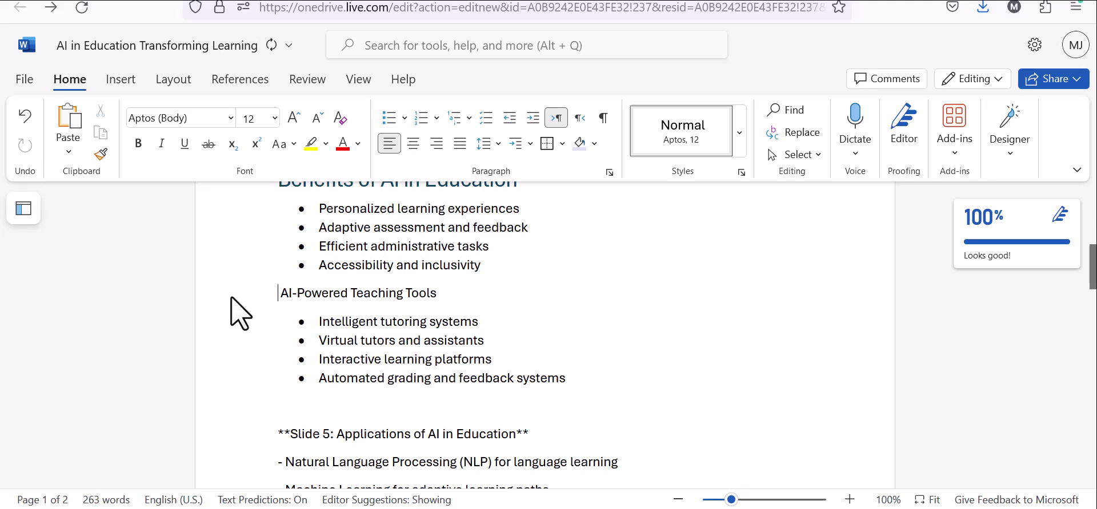
{"action": "left_click", "coordinate": [461, 297], "text": "shift"}
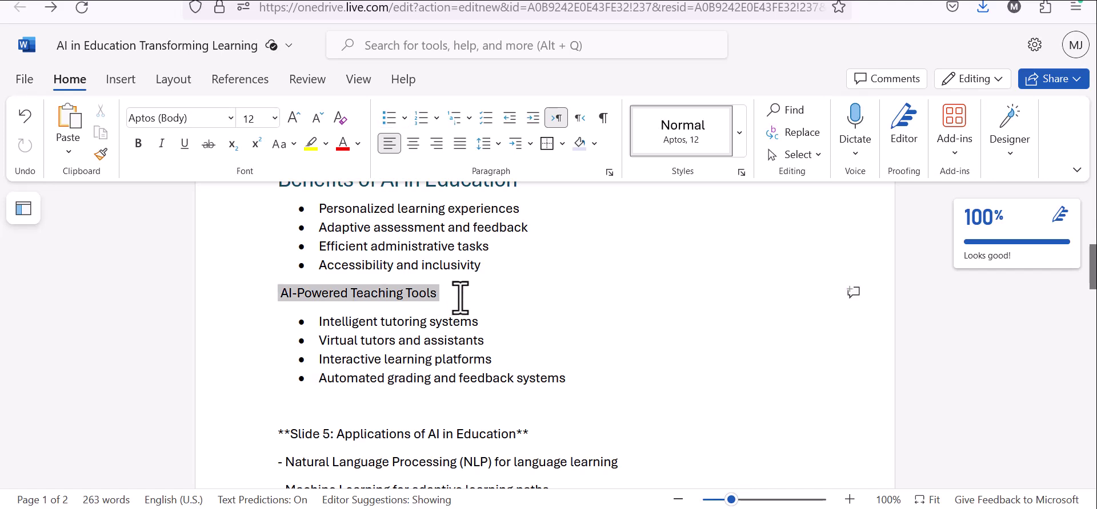
{"action": "left_click", "coordinate": [739, 133]}
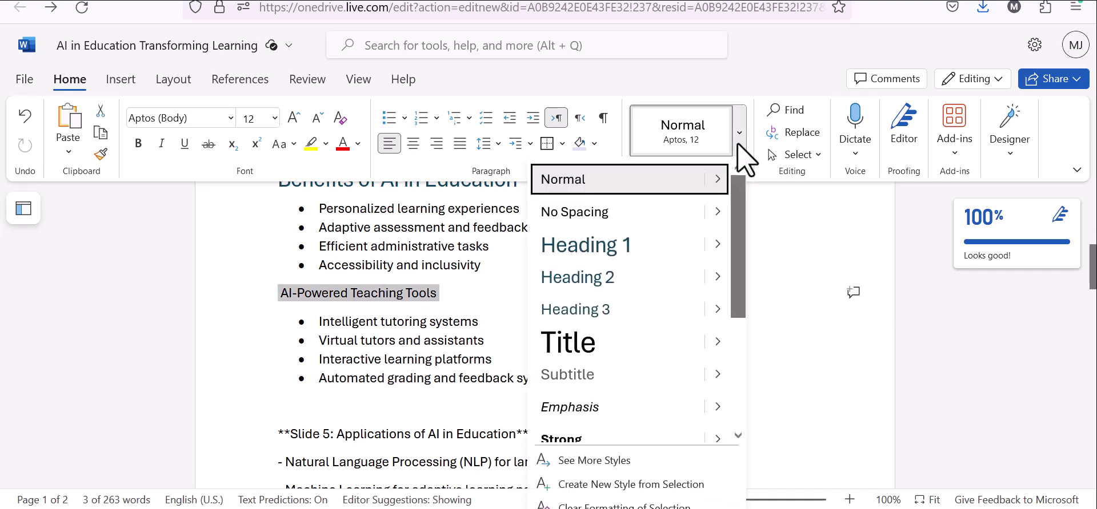
{"action": "left_click", "coordinate": [594, 342]}
{"action": "left_click", "coordinate": [402, 358]}
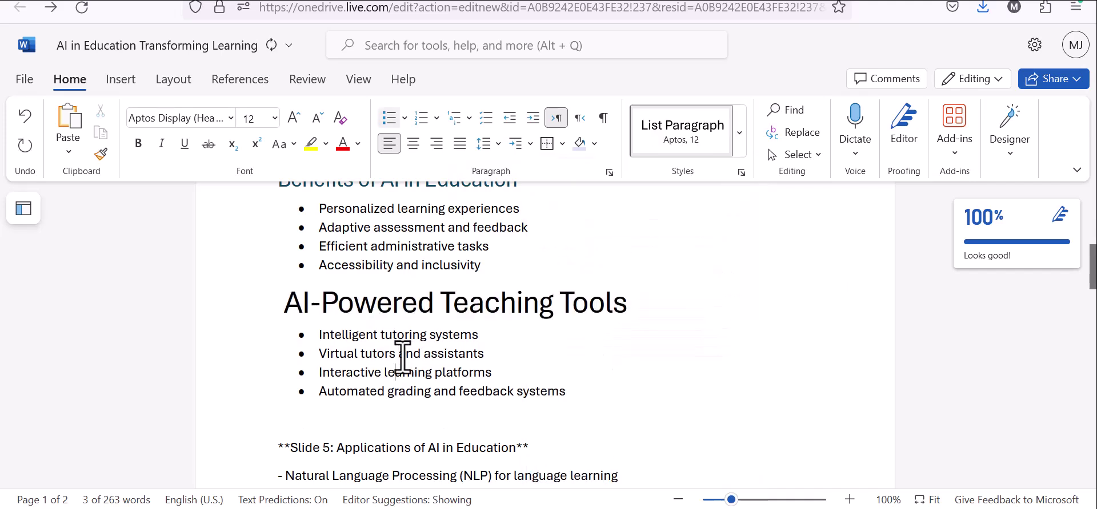
Step: Remove the "**Slide 5:" prefix and the trailing asterisks from the line "Applications of AI in Education"
{"action": "scroll", "coordinate": [403, 358], "scroll_direction": "down", "scroll_amount": 3}
{"action": "left_click", "coordinate": [305, 331]}
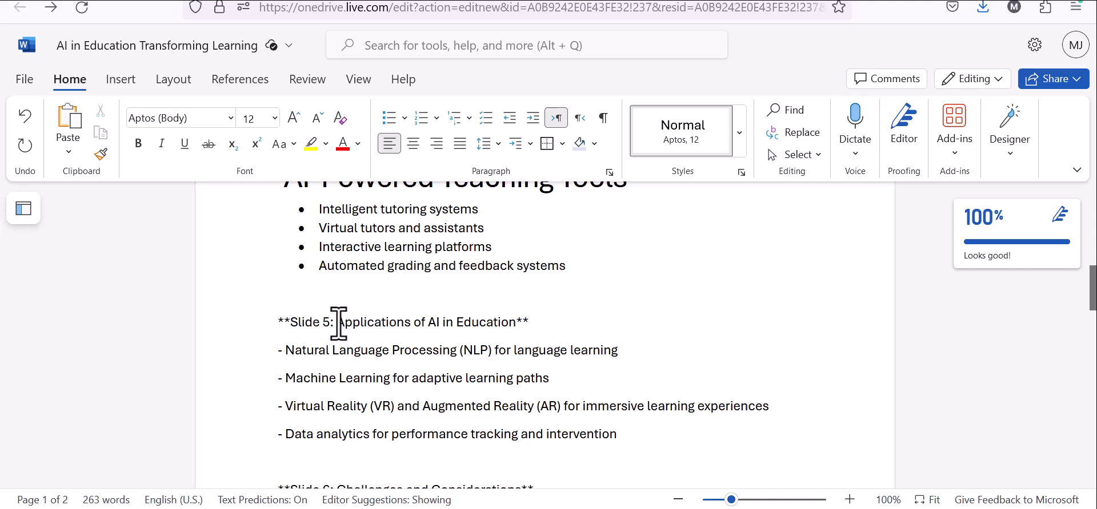
{"action": "key", "text": "BackSpace"}
{"action": "key", "text": "BackSpace"}
{"action": "key", "text": "BackSpace"}
{"action": "key", "text": "BackSpace"}
{"action": "key", "text": "BackSpace"}
{"action": "key", "text": "BackSpace"}
{"action": "key", "text": "BackSpace"}
{"action": "key", "text": "BackSpace"}
{"action": "key", "text": "BackSpace"}
{"action": "key", "text": "BackSpace"}
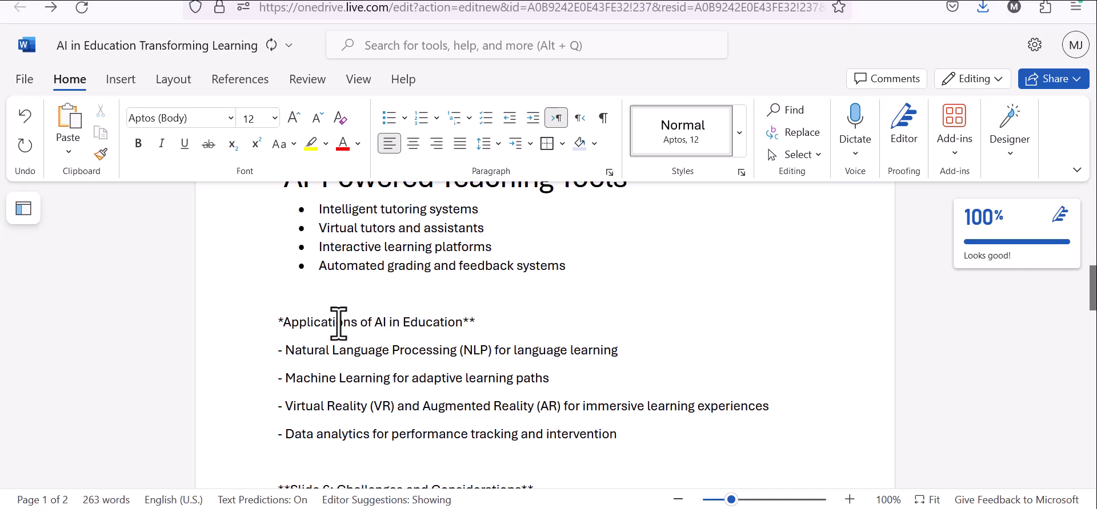
{"action": "key", "text": "BackSpace"}
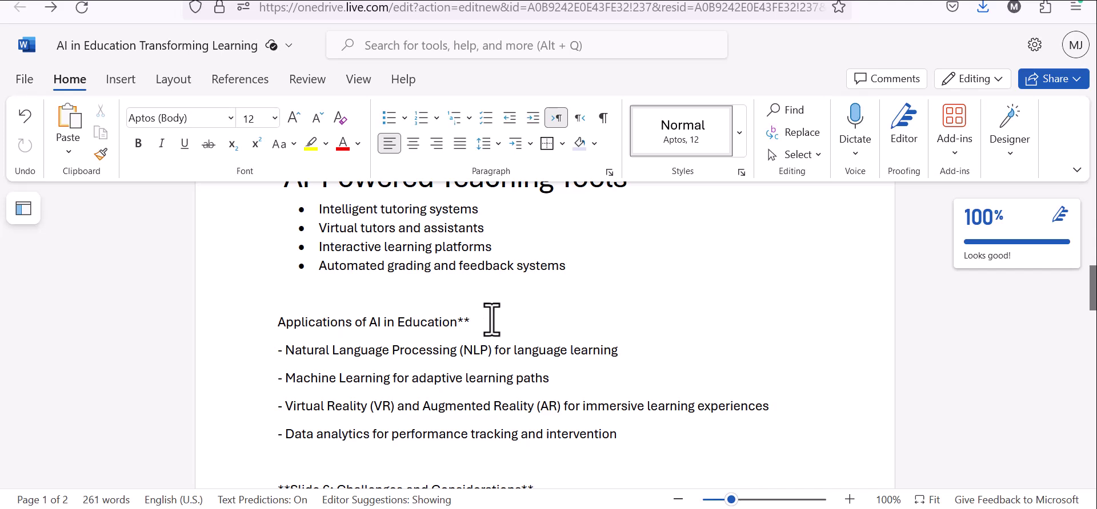
{"action": "left_click", "coordinate": [489, 324]}
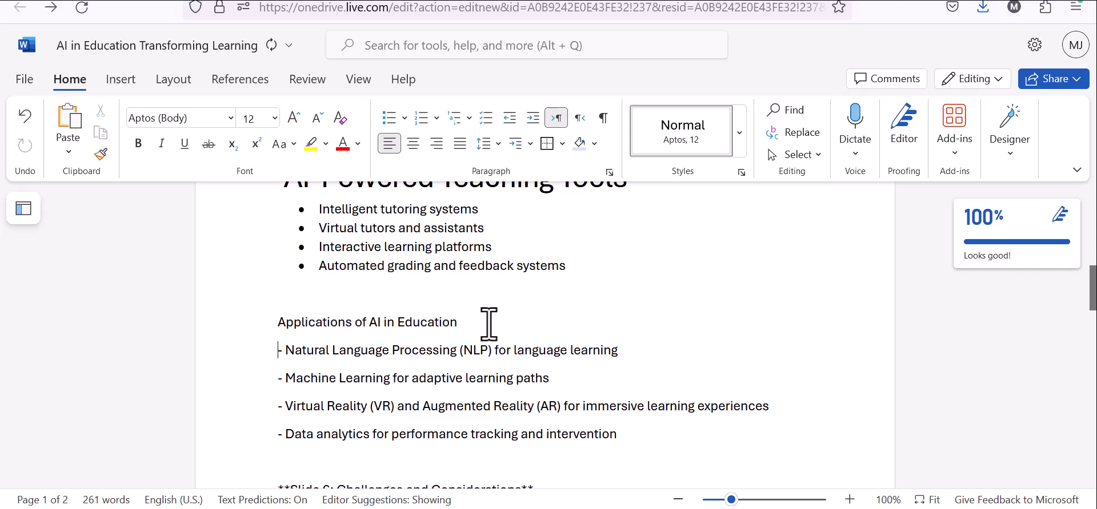
Step: Format the four lines under "Applications of AI in Education" as a bulleted list
{"action": "key", "text": "shift+Down"}
{"action": "key", "text": "shift+Down"}
{"action": "key", "text": "shift+Down"}
{"action": "key", "text": "shift+Down"}
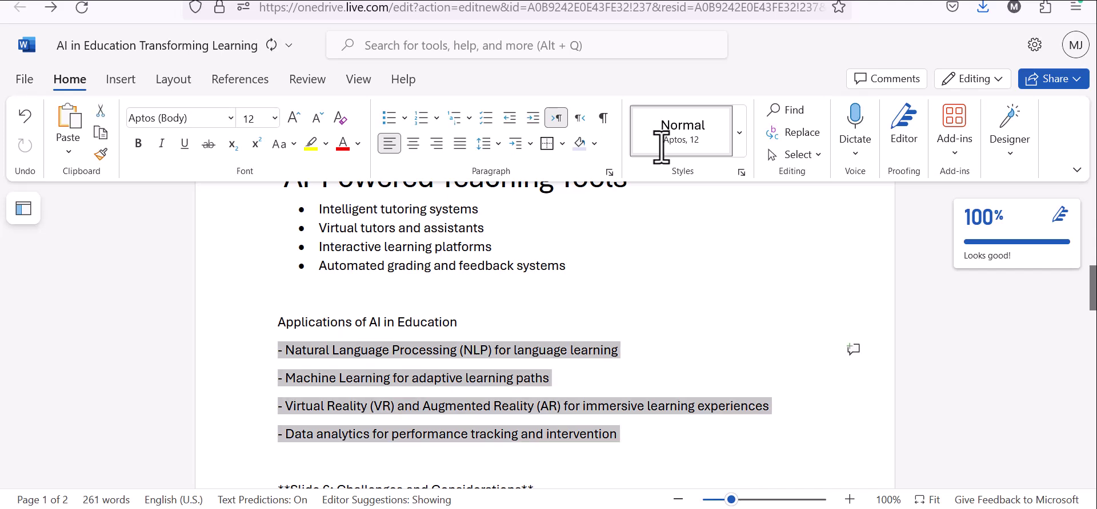
{"action": "left_click", "coordinate": [741, 144]}
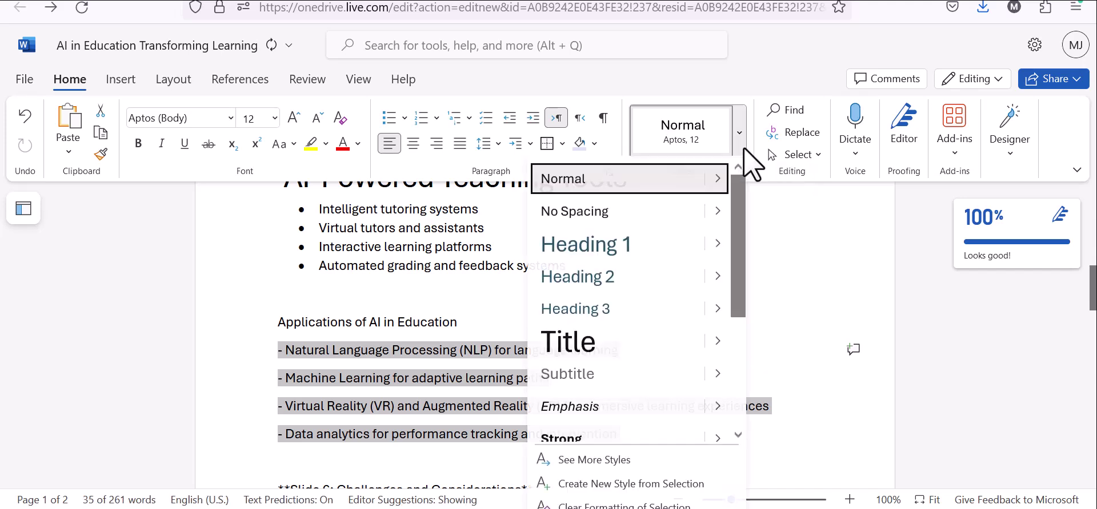
{"action": "left_click", "coordinate": [393, 121]}
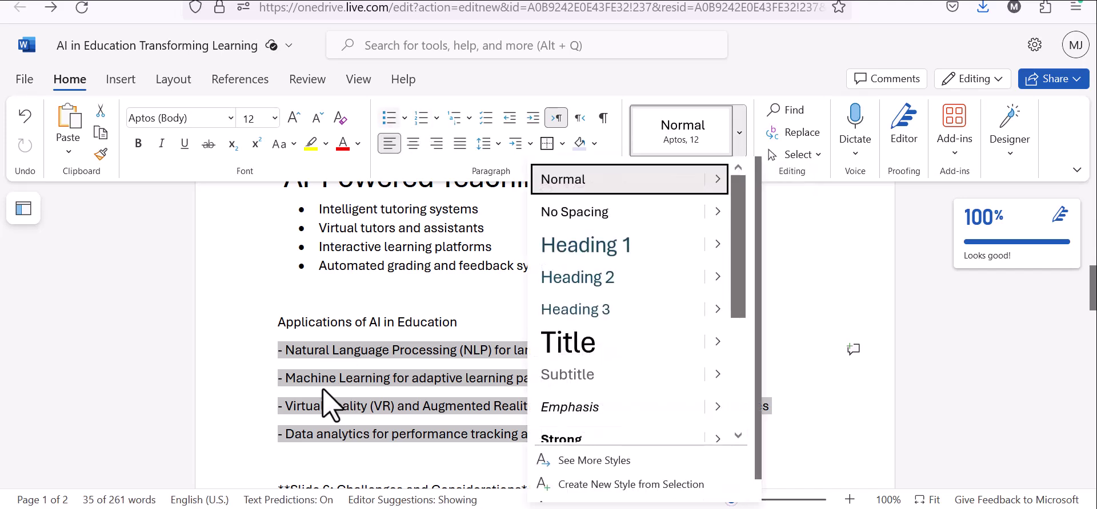
Step: Remove the leading dashes from the four bullet points under "Applications of AI in Education"
{"action": "left_click", "coordinate": [330, 358]}
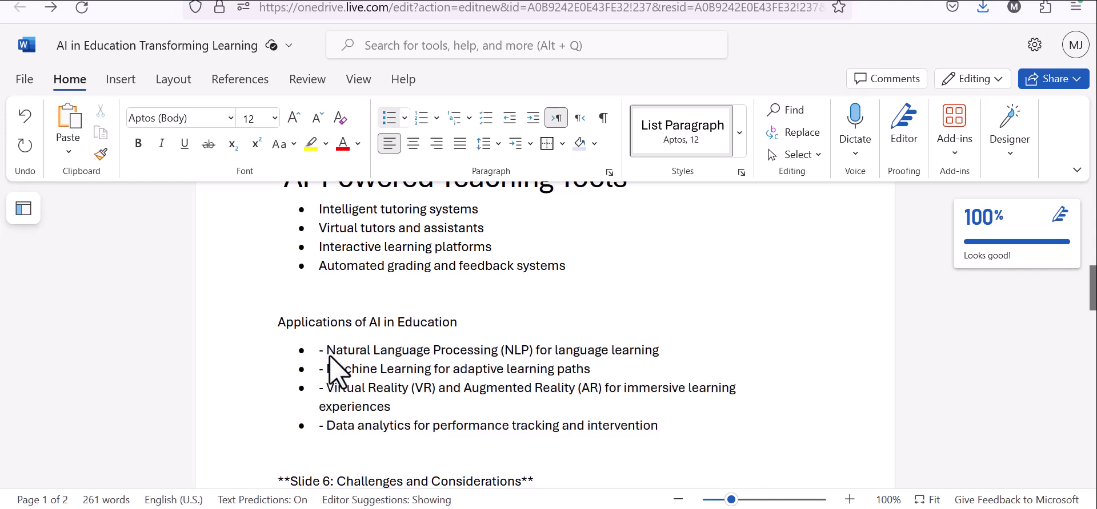
{"action": "key", "text": "BackSpace"}
{"action": "key", "text": "BackSpace"}
{"action": "key", "text": "Delete"}
{"action": "key", "text": "Delete"}
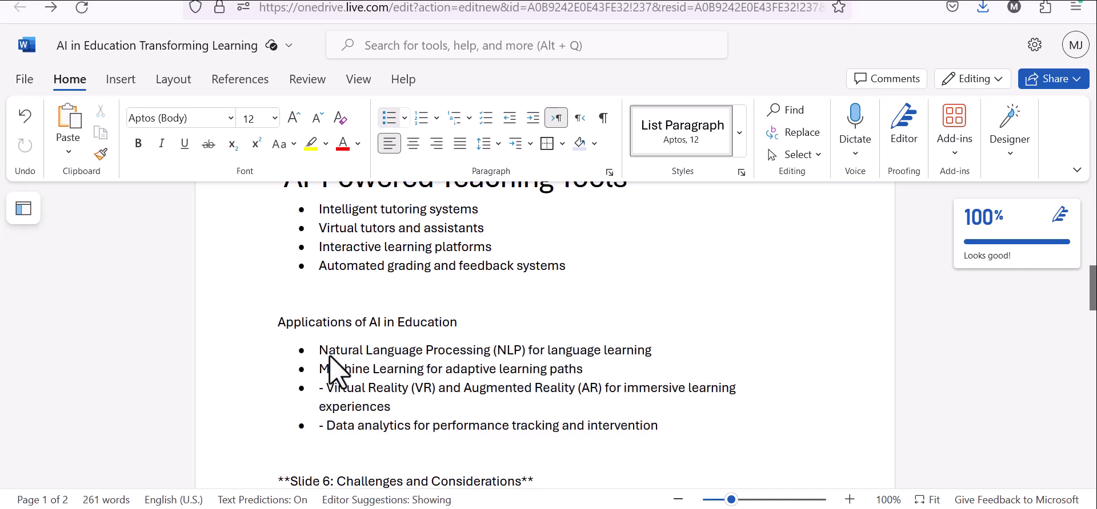
{"action": "key", "text": "Delete"}
{"action": "key", "text": "Delete"}
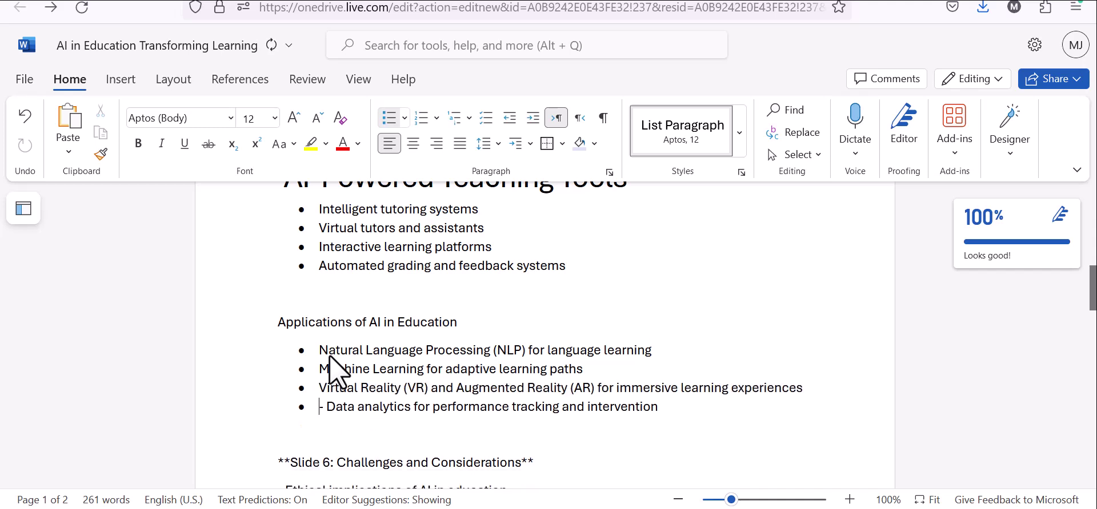
{"action": "key", "text": "Delete"}
{"action": "key", "text": "Delete"}
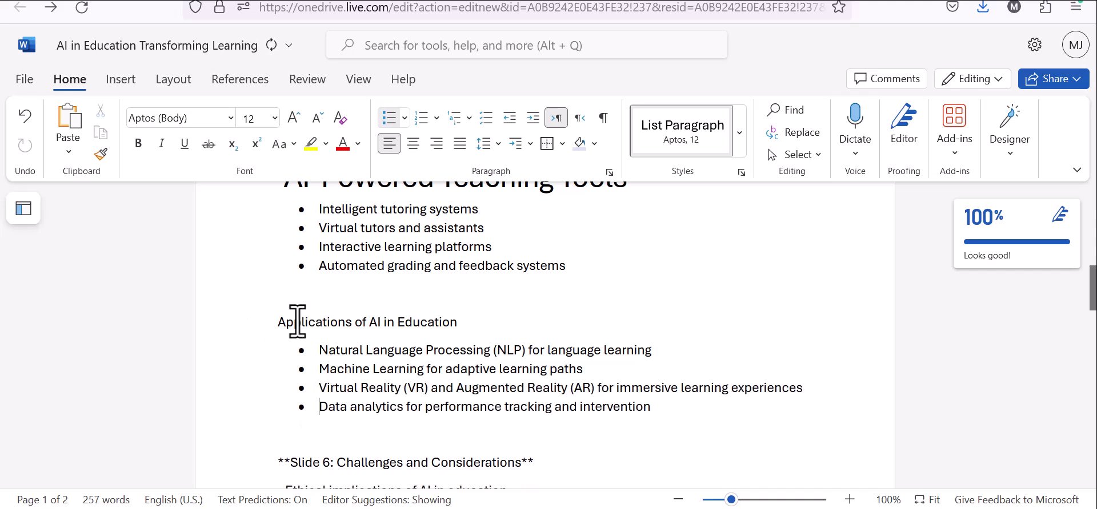
Step: Apply the Heading 1 style to the line "Applications of AI in Education"
{"action": "double_click", "coordinate": [297, 321]}
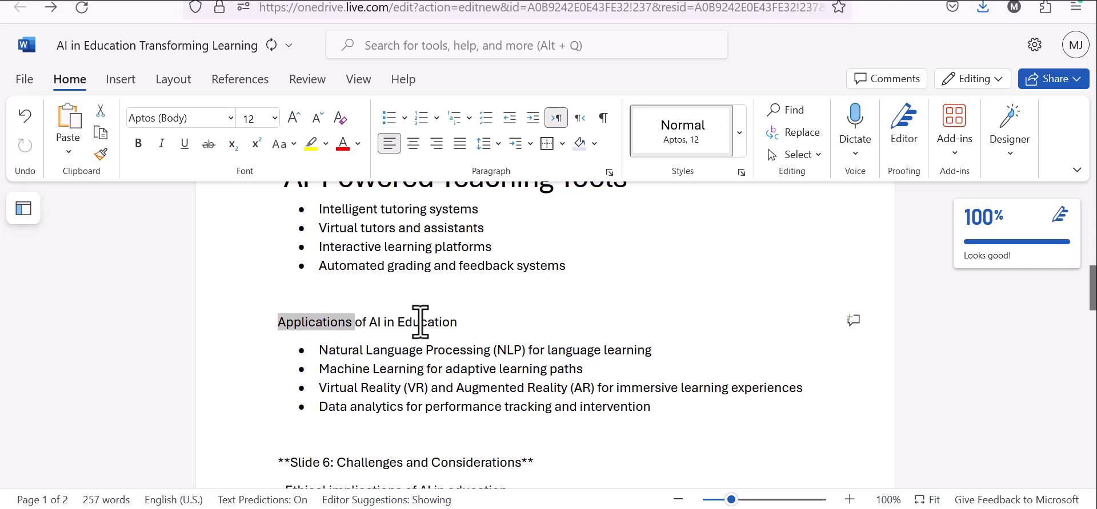
{"action": "left_click", "coordinate": [462, 321], "text": "shift"}
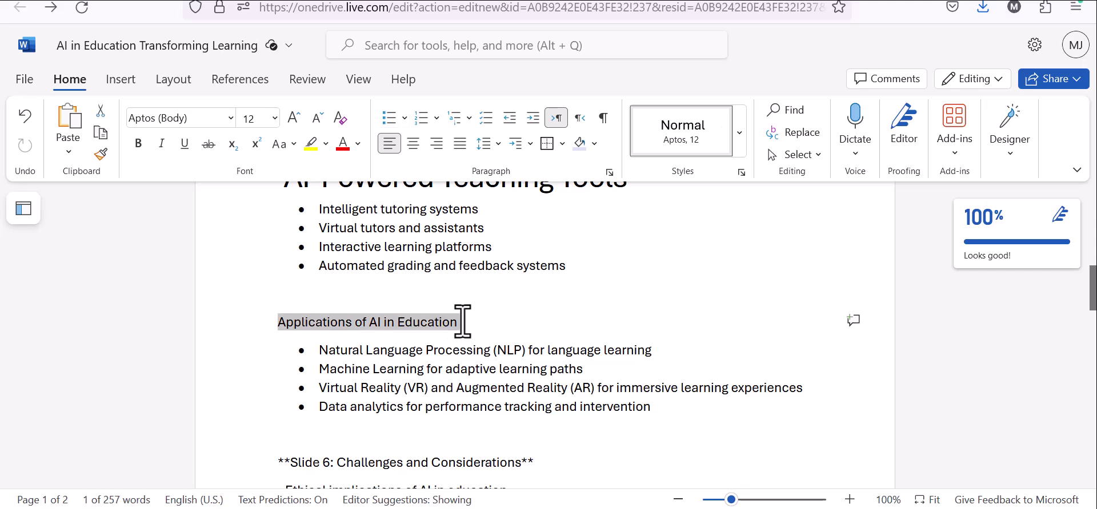
{"action": "left_click", "coordinate": [739, 133]}
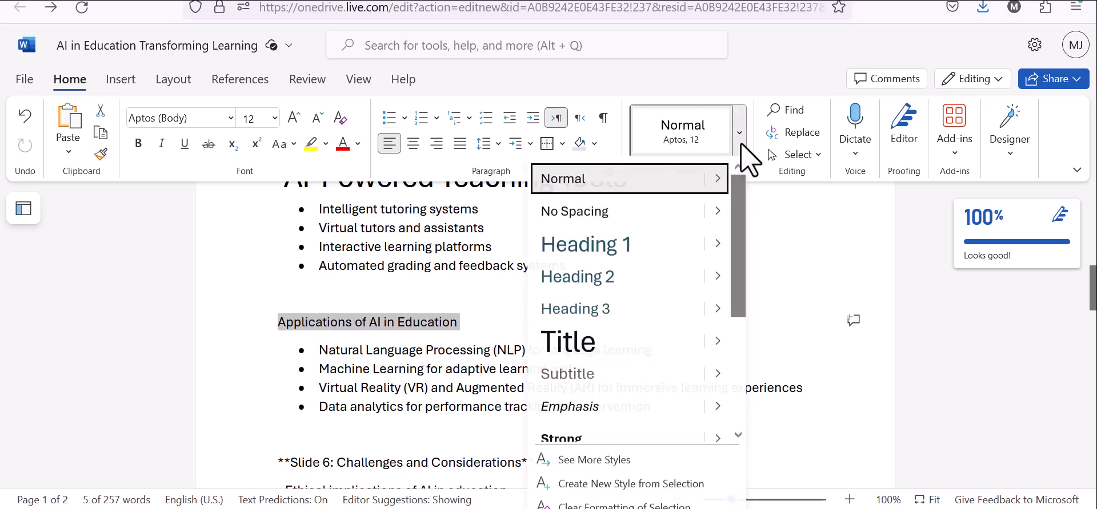
{"action": "left_click", "coordinate": [656, 245]}
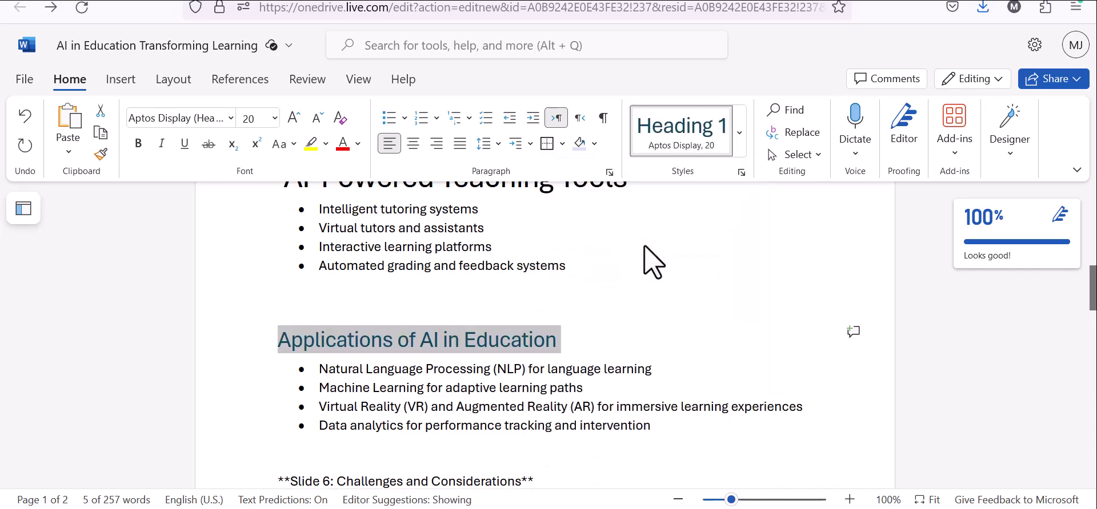
{"action": "left_click", "coordinate": [568, 353]}
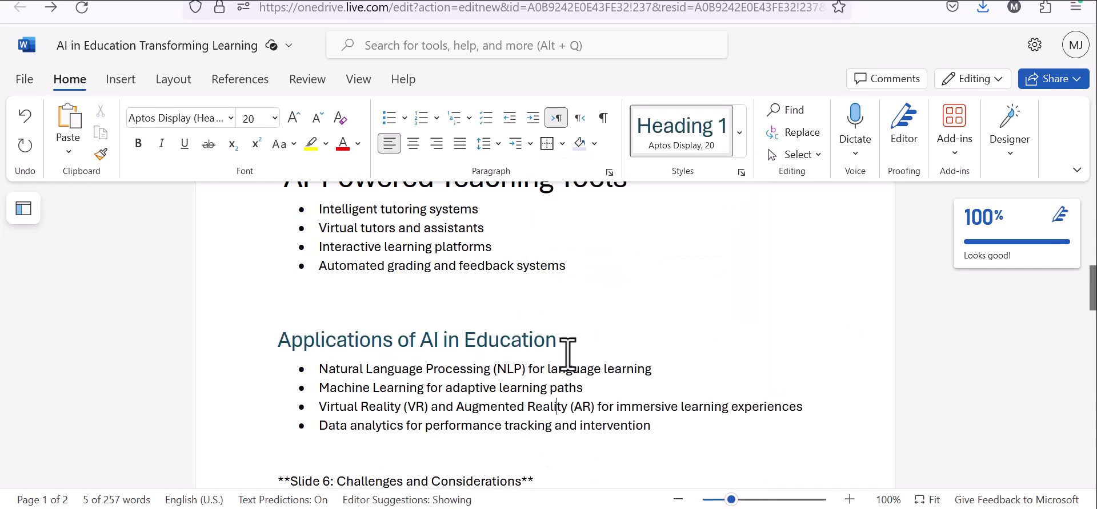
Step: Review the formatted outline from the Slide 6 line back up to the document title
{"action": "scroll", "coordinate": [568, 353], "scroll_direction": "down", "scroll_amount": 5}
{"action": "scroll", "coordinate": [567, 353], "scroll_direction": "up", "scroll_amount": 5}
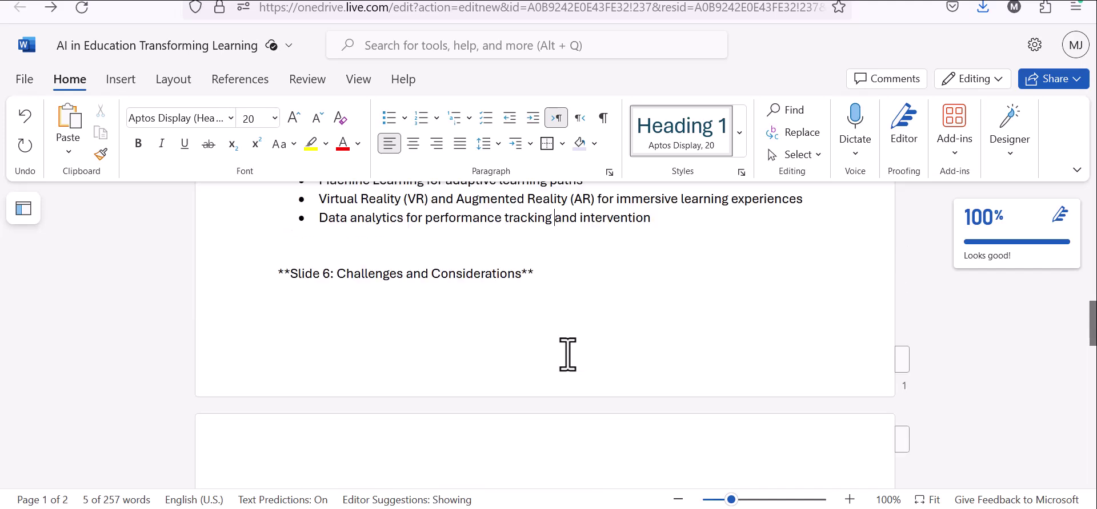
{"action": "key", "text": "Up"}
{"action": "key", "text": "Up"}
{"action": "key", "text": "Up"}
{"action": "key", "text": "Up"}
{"action": "key", "text": "Up"}
{"action": "key", "text": "Up"}
{"action": "key", "text": "Up"}
{"action": "key", "text": "Up"}
{"action": "key", "text": "Up"}
{"action": "key", "text": "Up"}
{"action": "key", "text": "Up"}
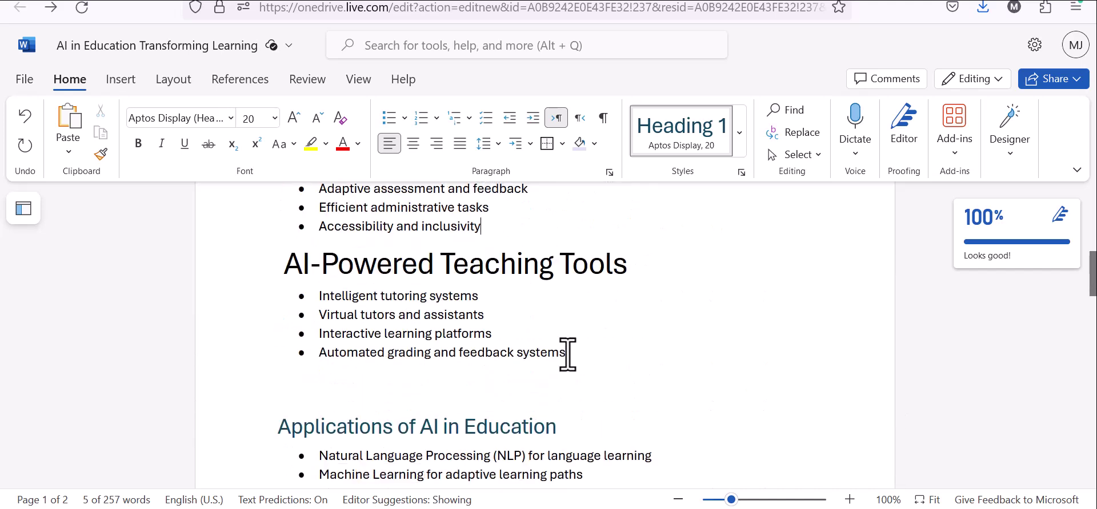
{"action": "key", "text": "Up"}
{"action": "key", "text": "Up"}
{"action": "key", "text": "Up"}
{"action": "key", "text": "Up"}
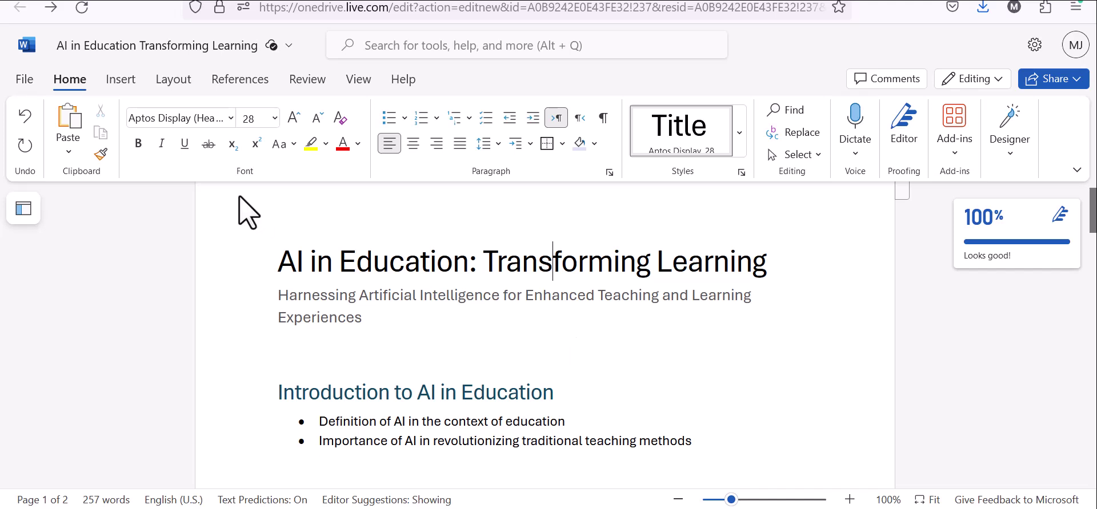
Step: Start exporting the document to a PowerPoint presentation (preview)
{"action": "left_click", "coordinate": [31, 86]}
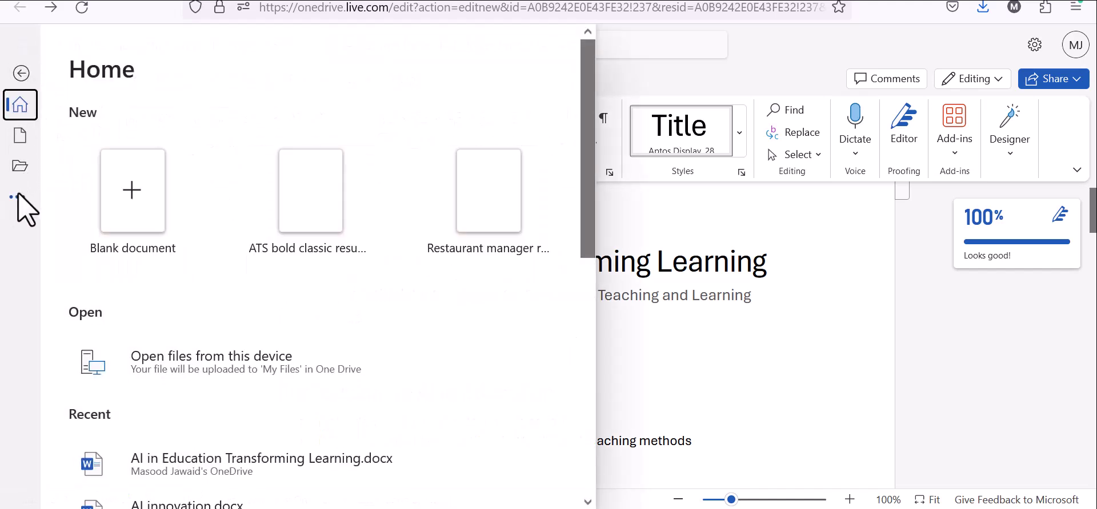
{"action": "left_click", "coordinate": [18, 195]}
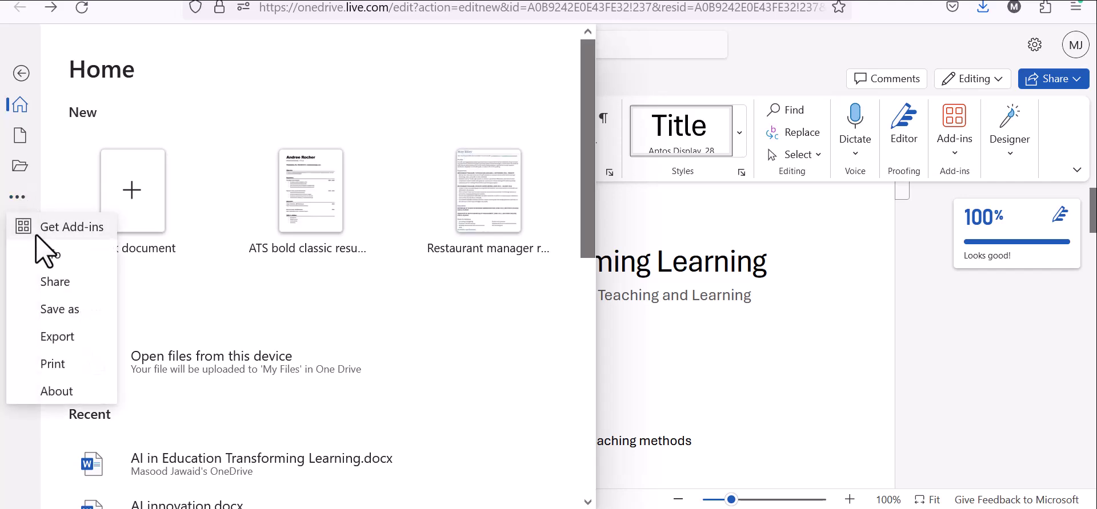
{"action": "left_click", "coordinate": [52, 343]}
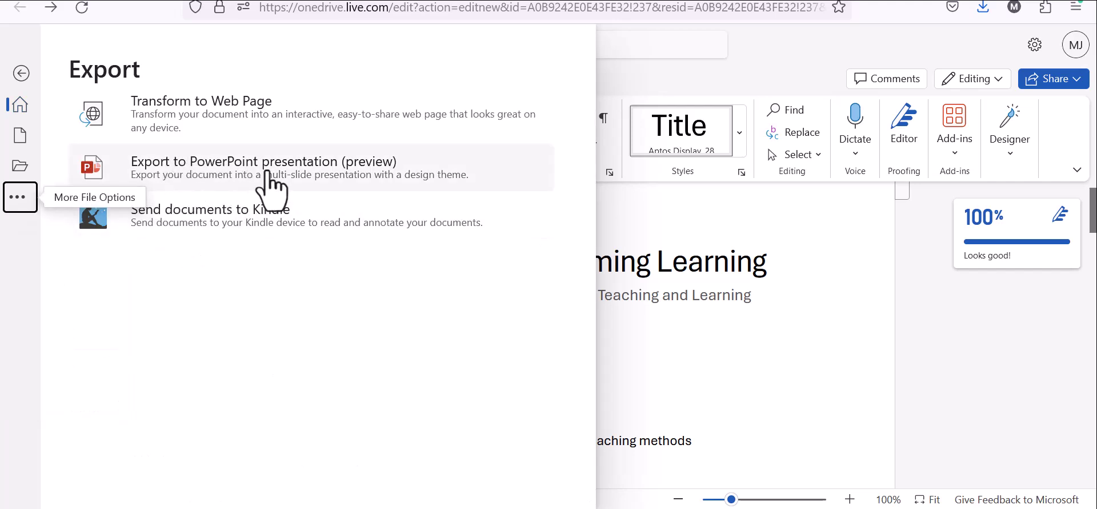
{"action": "left_click", "coordinate": [267, 177]}
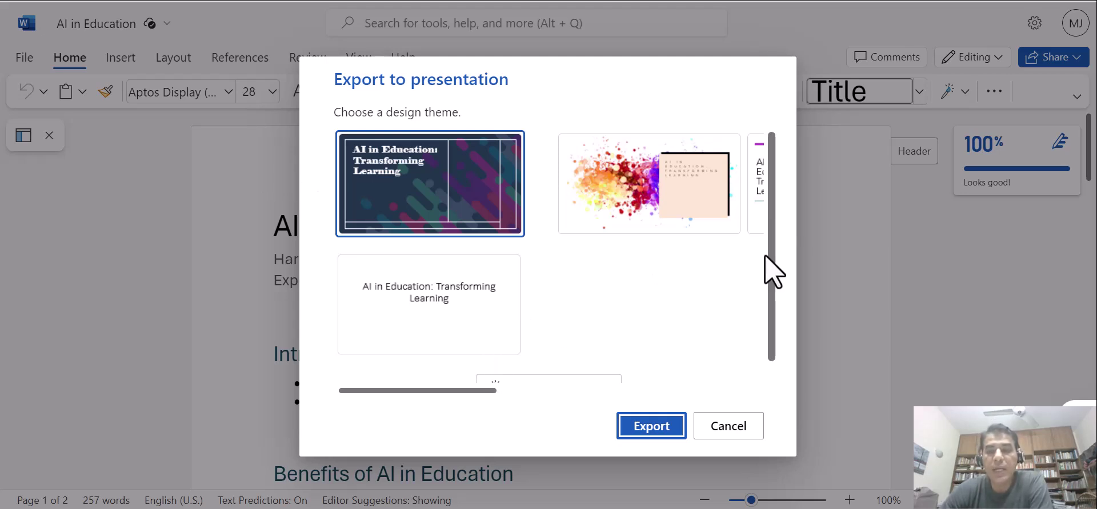
Step: Load more design themes and export the document with the theme showing a red ball on a blue cube
{"action": "left_click_drag", "start_coordinate": [472, 393], "coordinate": [418, 376]}
{"action": "scroll", "coordinate": [776, 308], "scroll_direction": "down", "scroll_amount": 2}
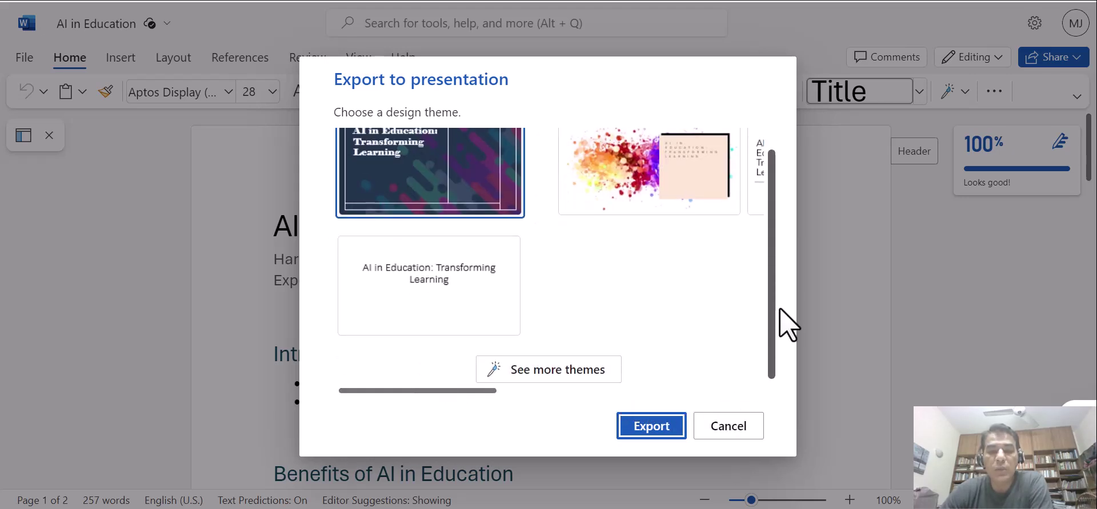
{"action": "left_click", "coordinate": [591, 371]}
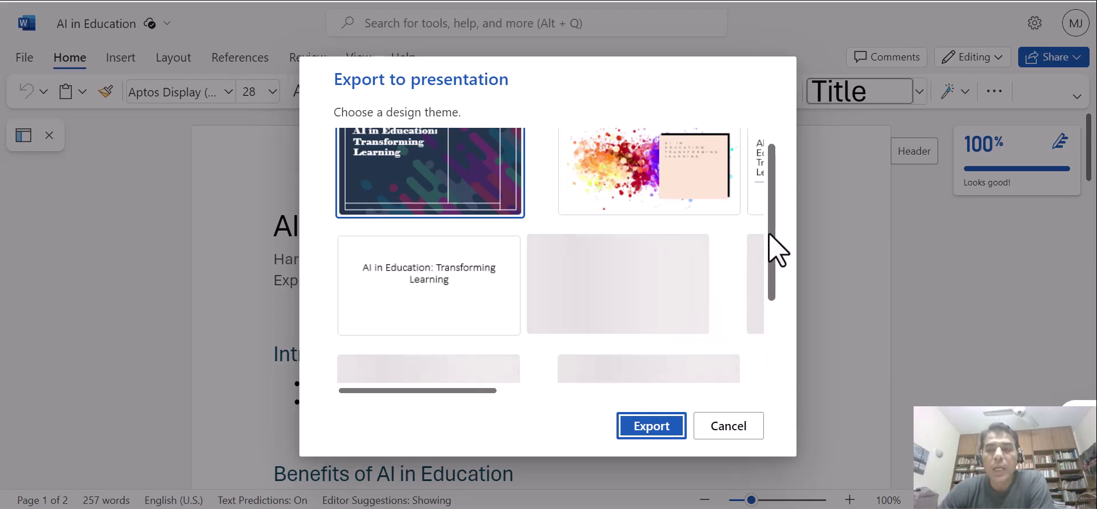
{"action": "scroll", "coordinate": [782, 263], "scroll_direction": "down", "scroll_amount": 2}
{"action": "scroll", "coordinate": [784, 320], "scroll_direction": "down", "scroll_amount": 3}
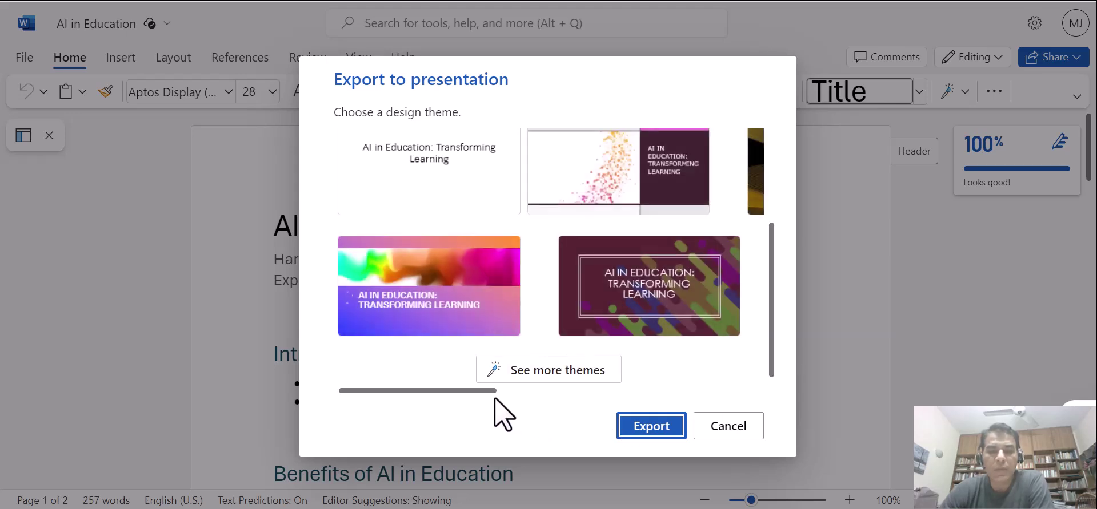
{"action": "left_click_drag", "start_coordinate": [491, 391], "coordinate": [746, 433]}
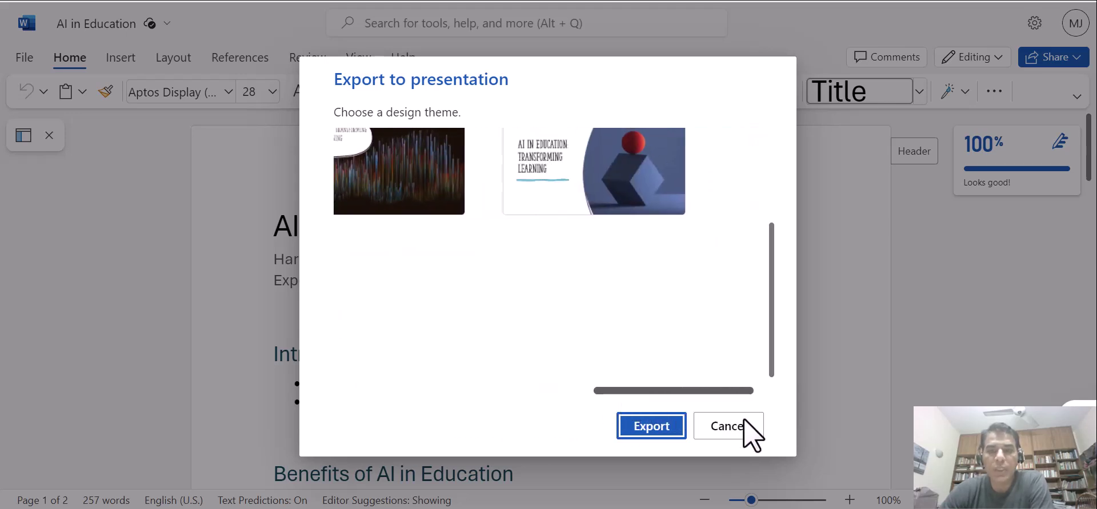
{"action": "left_click", "coordinate": [600, 204]}
{"action": "left_click", "coordinate": [665, 427]}
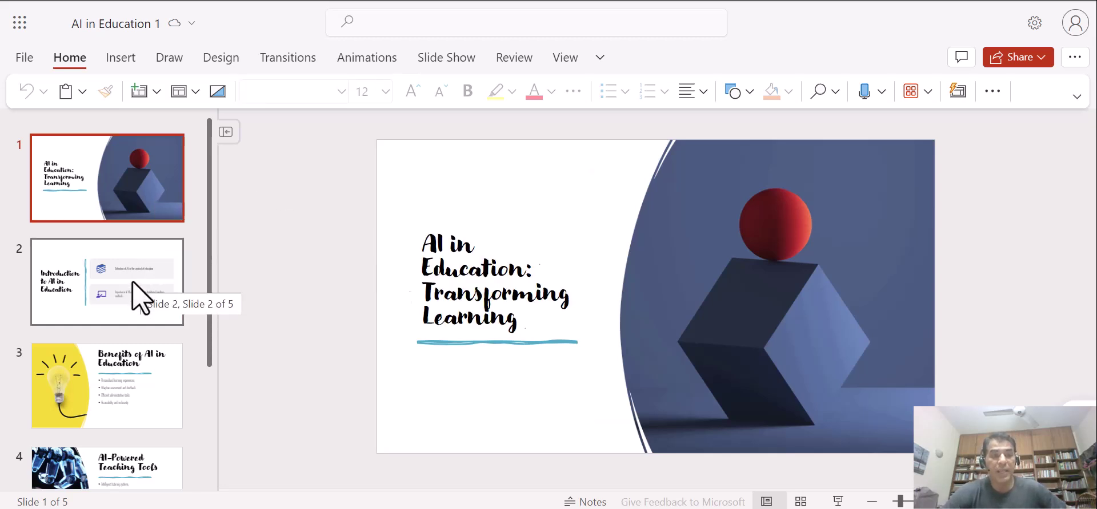
Step: Review the exported slides on the introduction to AI in education and its benefits
{"action": "left_click", "coordinate": [140, 297]}
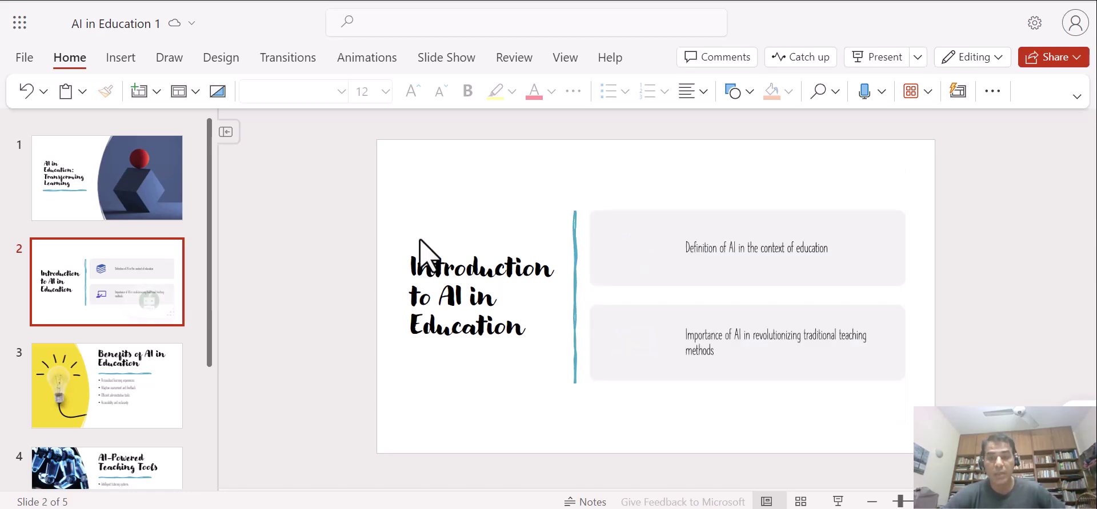
{"action": "left_click", "coordinate": [140, 404]}
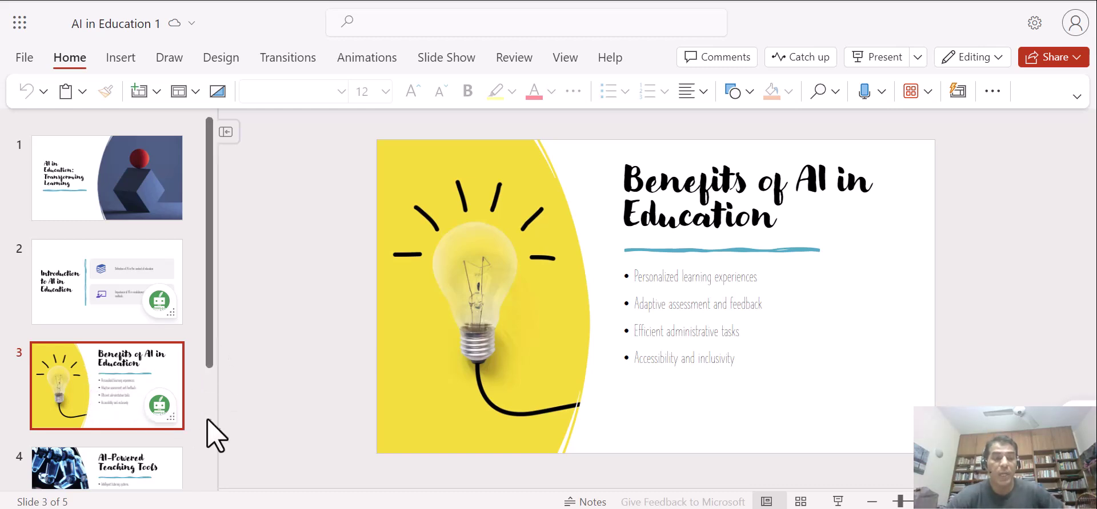
{"action": "scroll", "coordinate": [215, 441], "scroll_direction": "down", "scroll_amount": 2}
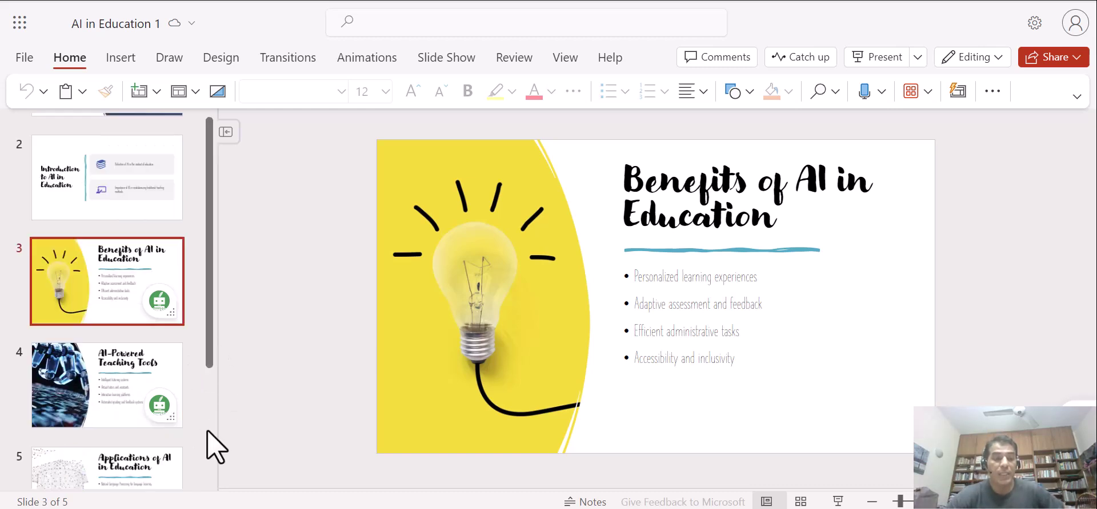
Step: Apply the Designer layout with the oval picture frame to slide 4, "AI-Powered Teaching Tools"
{"action": "left_click", "coordinate": [120, 394]}
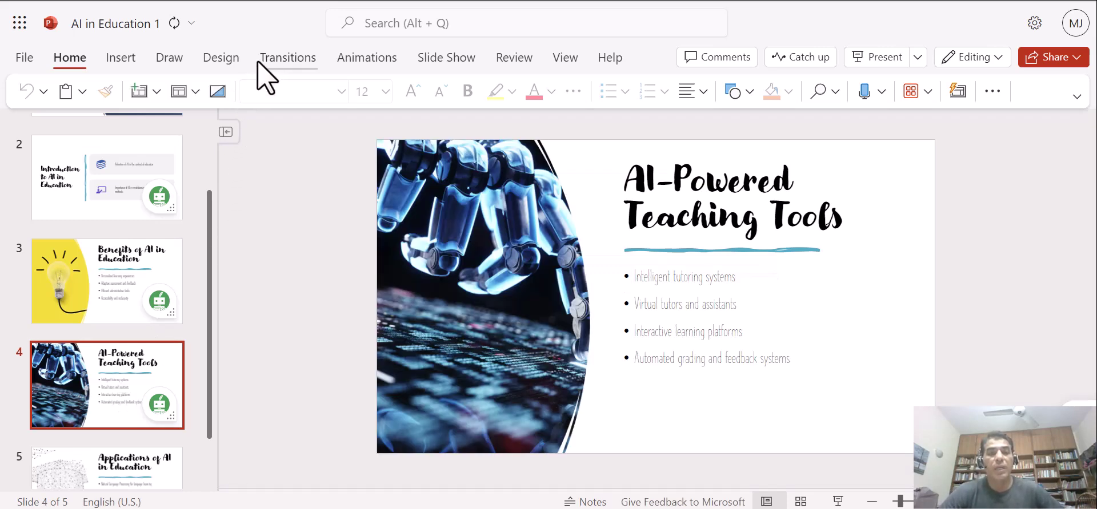
{"action": "left_click", "coordinate": [225, 61]}
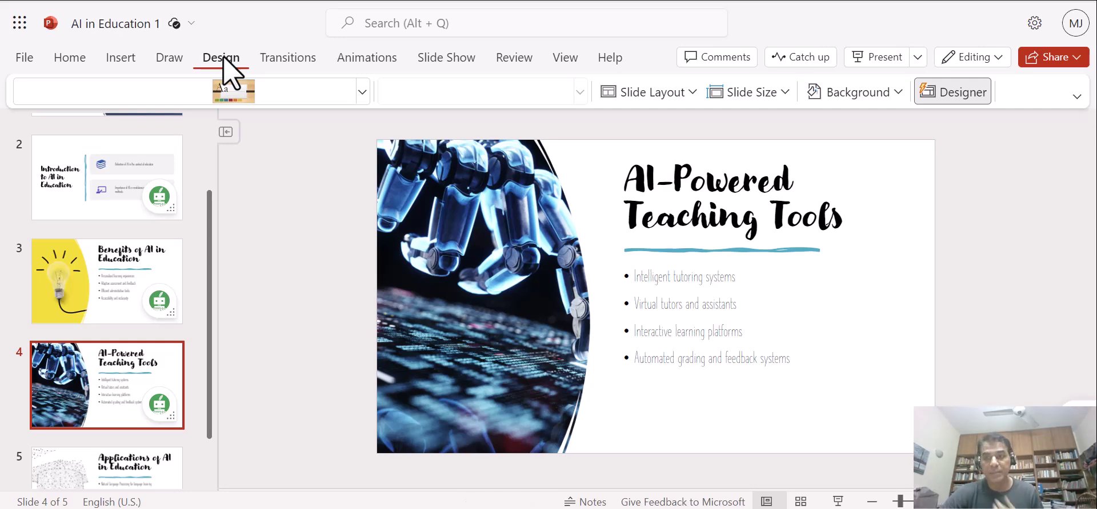
{"action": "left_click", "coordinate": [952, 92]}
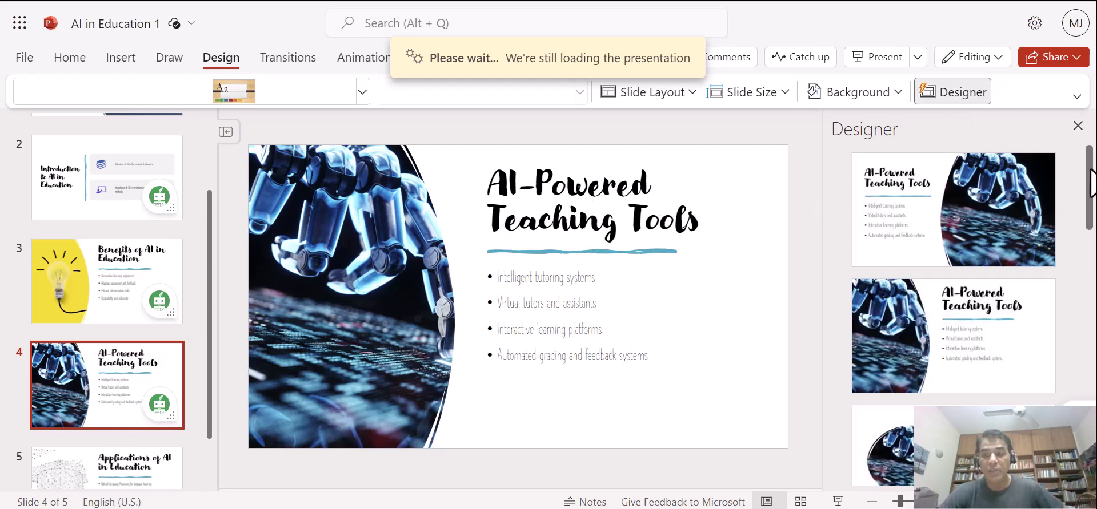
{"action": "left_click_drag", "start_coordinate": [1091, 177], "coordinate": [1088, 202]}
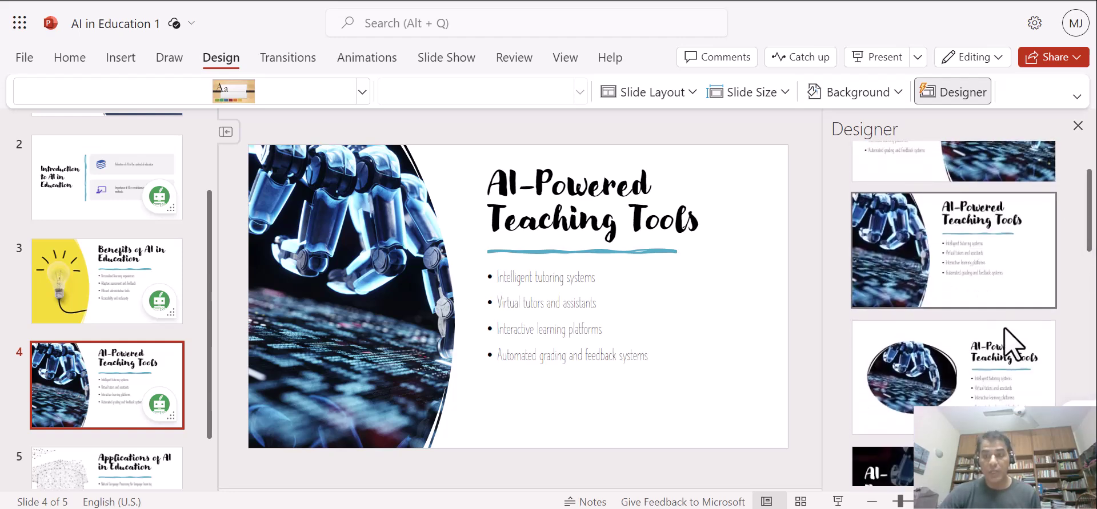
{"action": "left_click", "coordinate": [977, 387]}
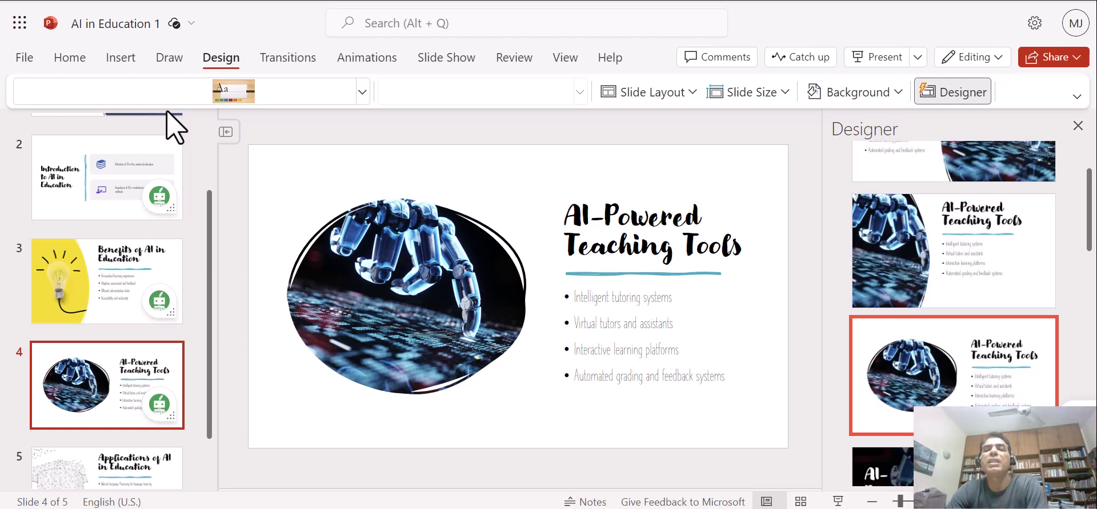
Step: Examine the options for saving or downloading a copy of the presentation, and return to the slide
{"action": "left_click", "coordinate": [35, 60]}
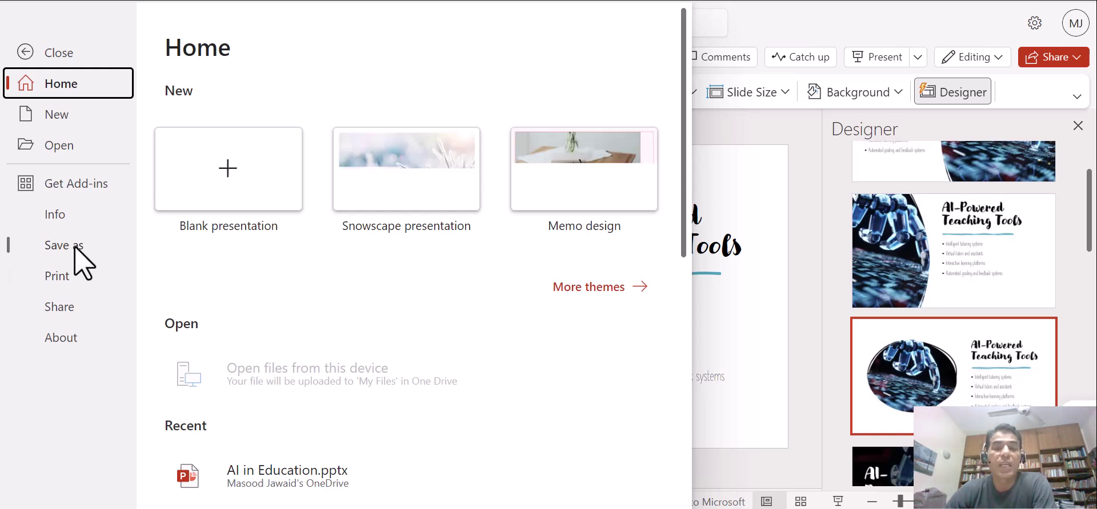
{"action": "left_click", "coordinate": [76, 250]}
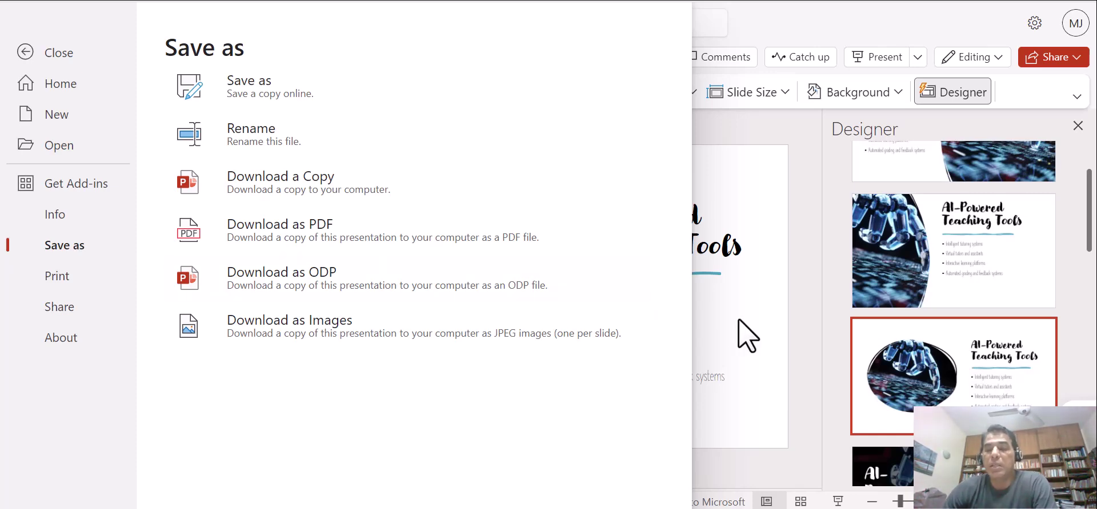
{"action": "left_click", "coordinate": [747, 335]}
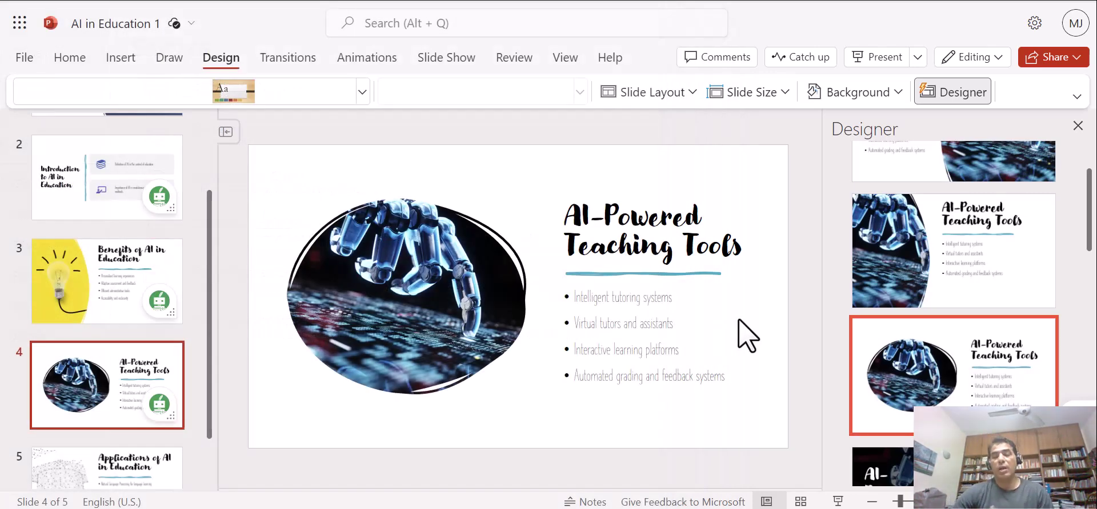